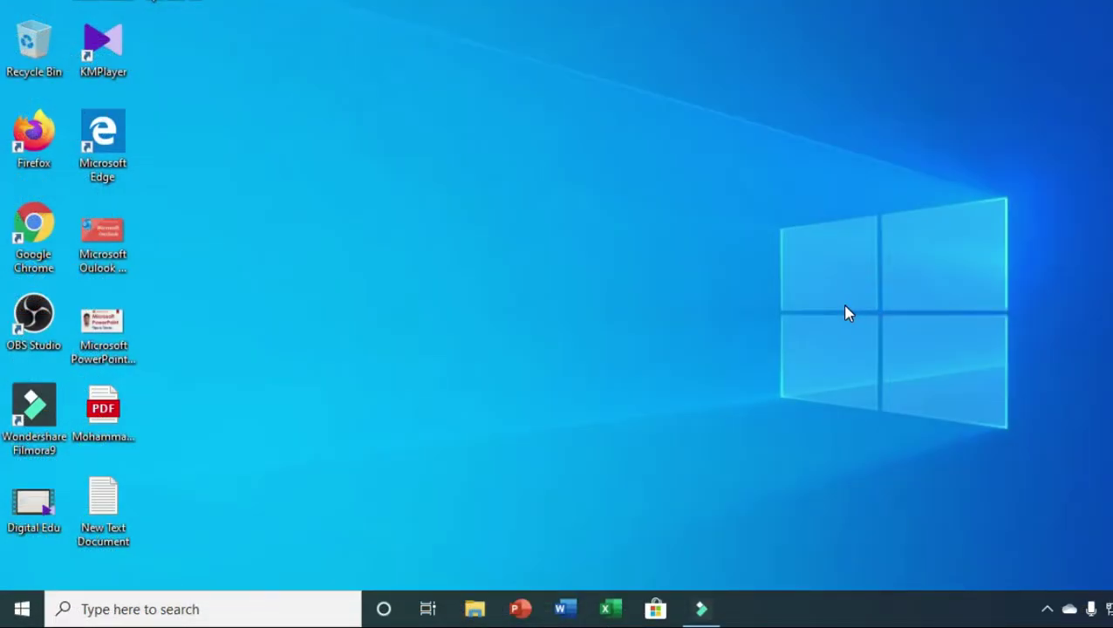
Step: Launch PowerPoint from the Office folder in the Windows 10 Start menu
click(21, 607)
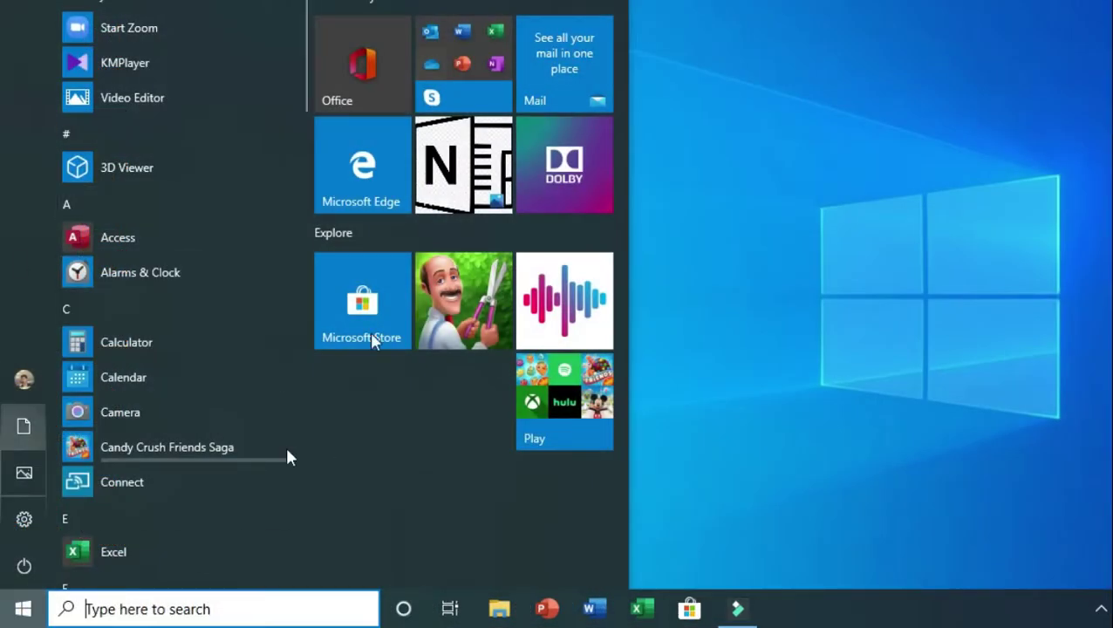
click(471, 51)
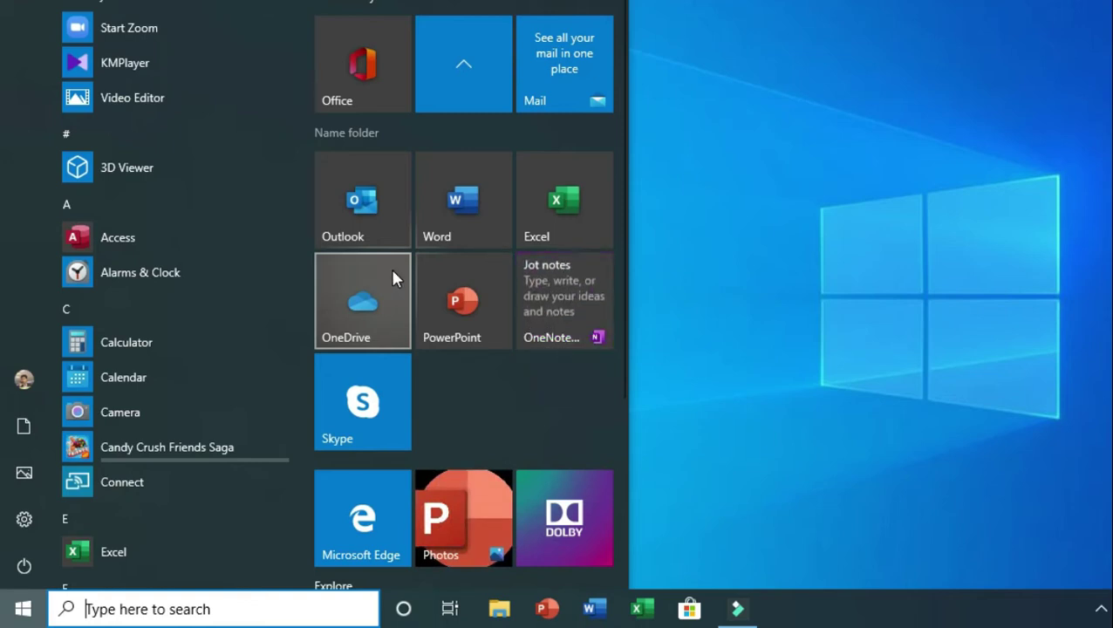
click(459, 303)
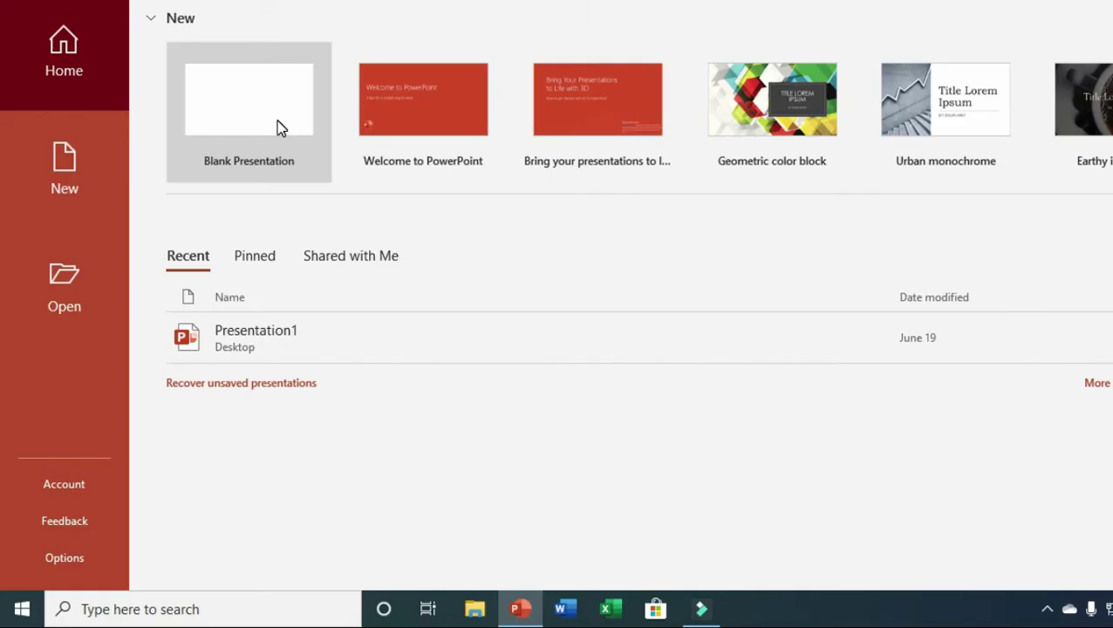
Step: Create a blank presentation and give its first slide the Title Slide layout
click(270, 125)
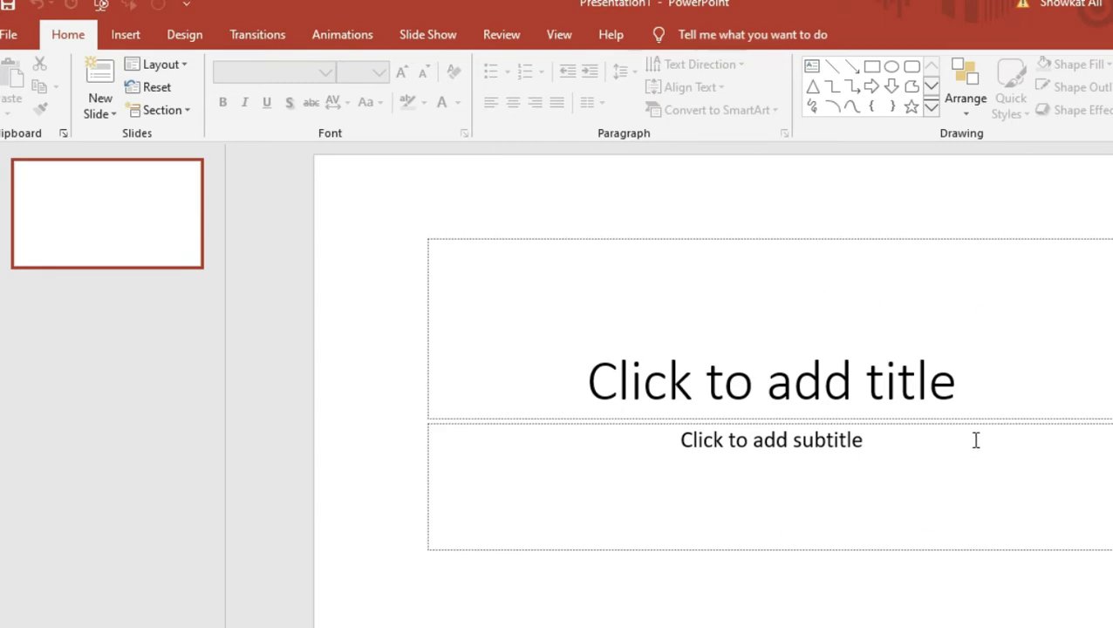
click(184, 66)
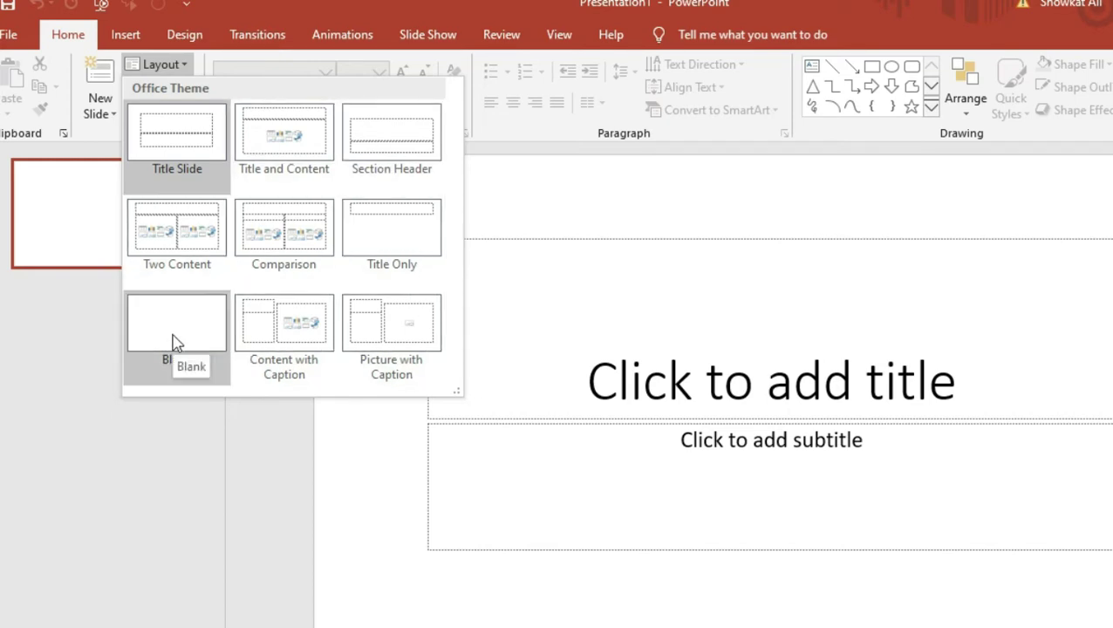
click(180, 149)
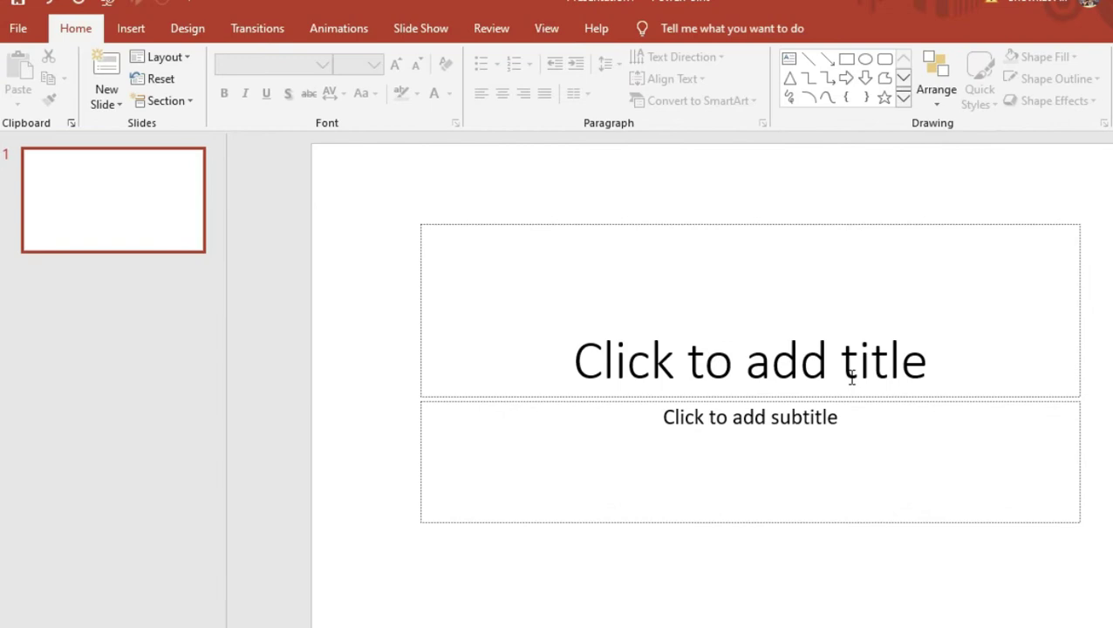
Step: Enter 'Digital Learn' as the title and 'Brighter Future for Learner' as the subtitle
click(791, 381)
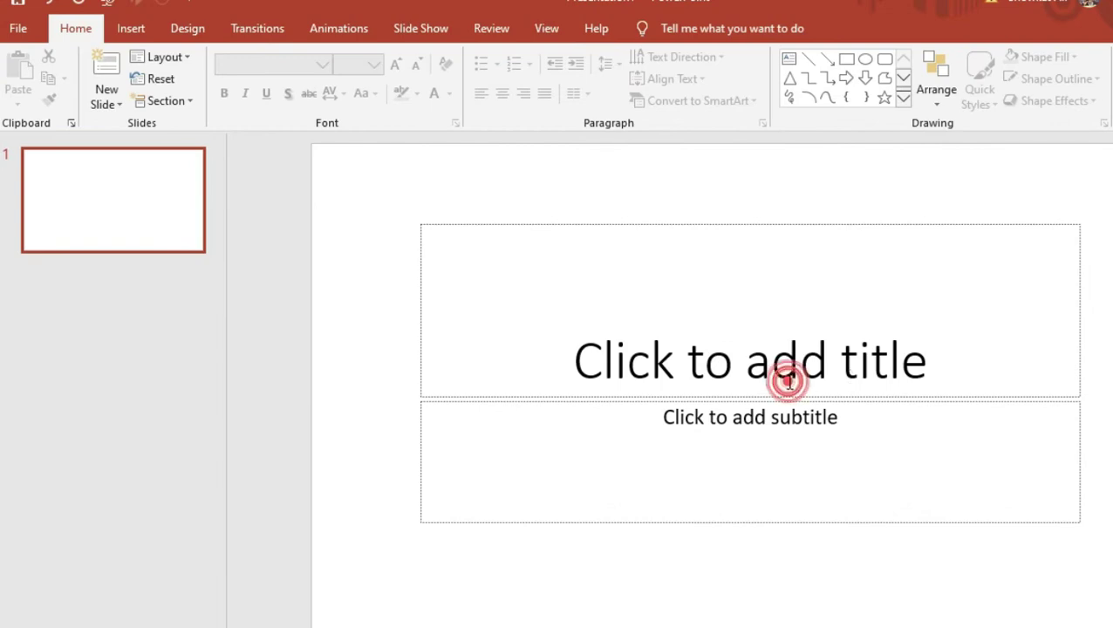
text(Dig)
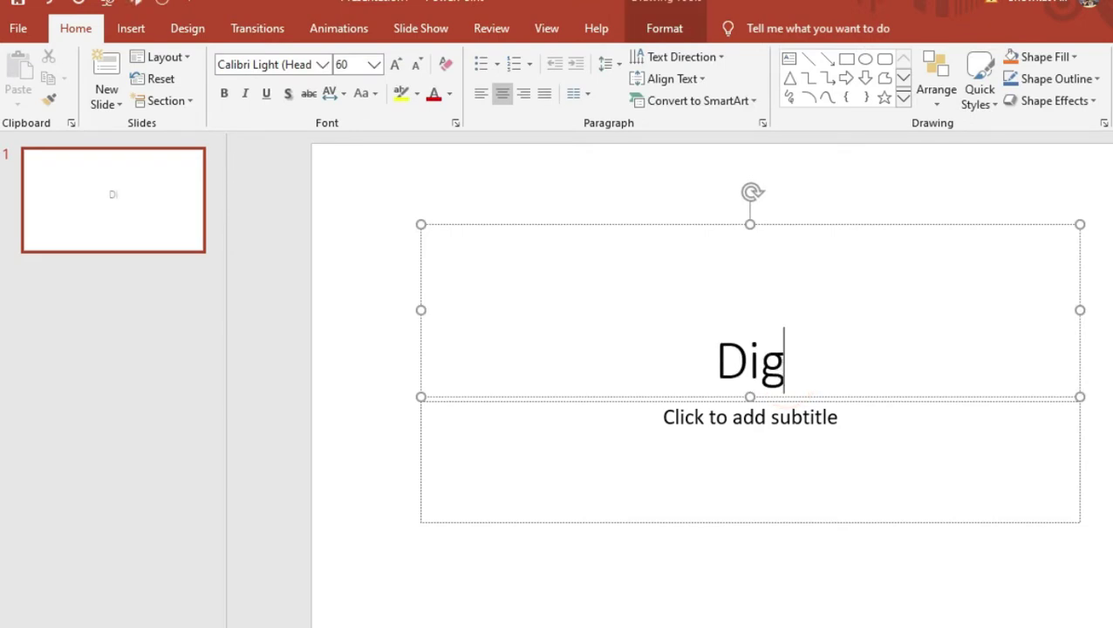
text(ital )
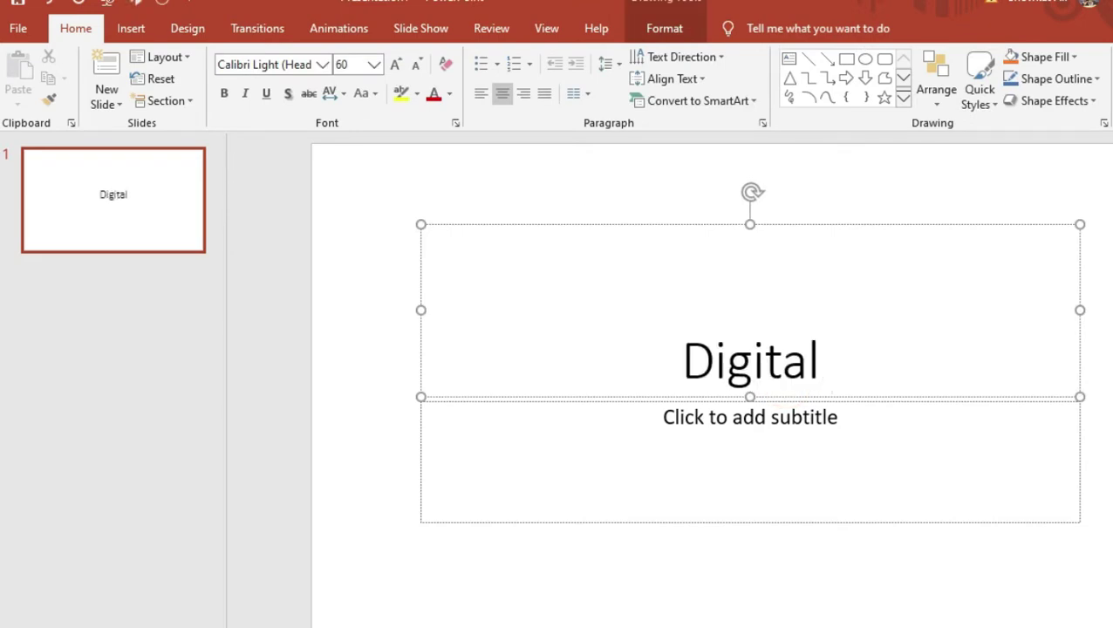
text(Learn)
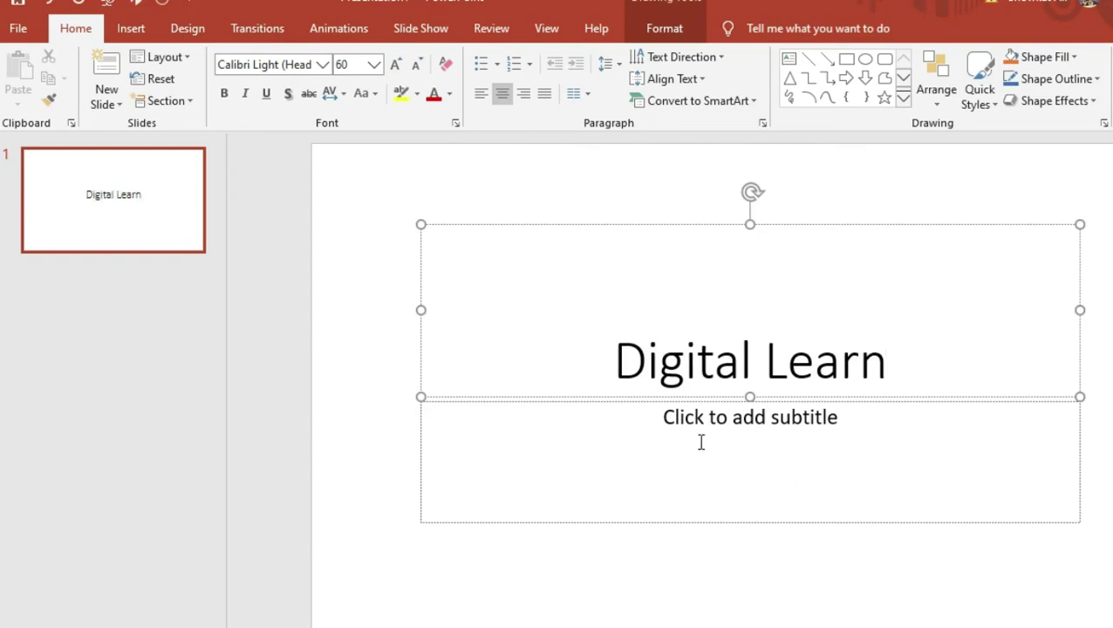
click(804, 419)
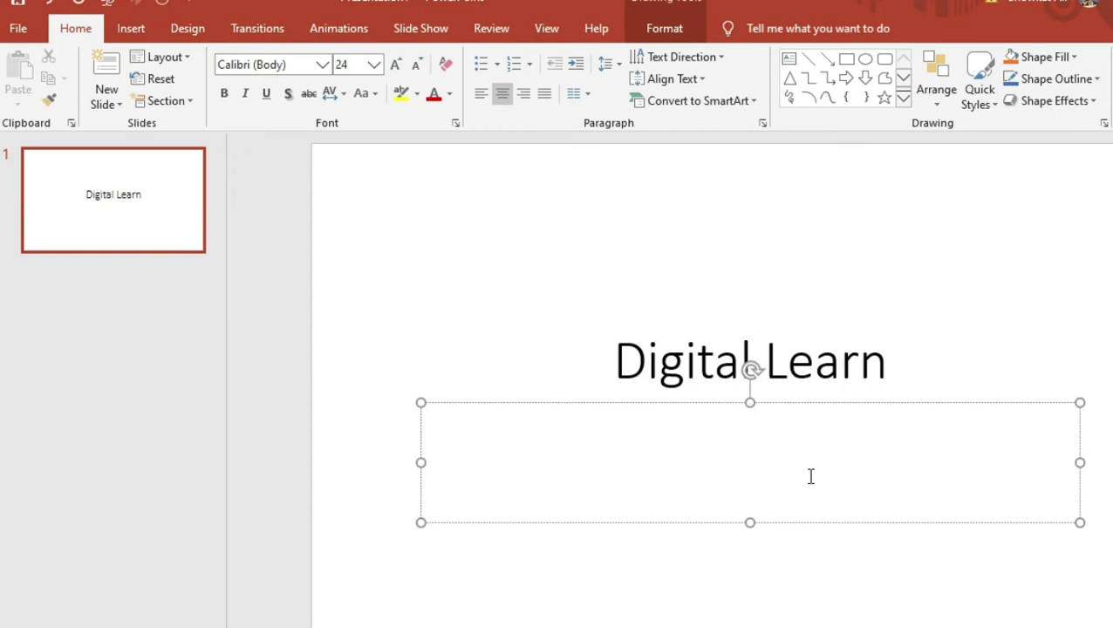
text(Br)
text(ighter Future for Learner)
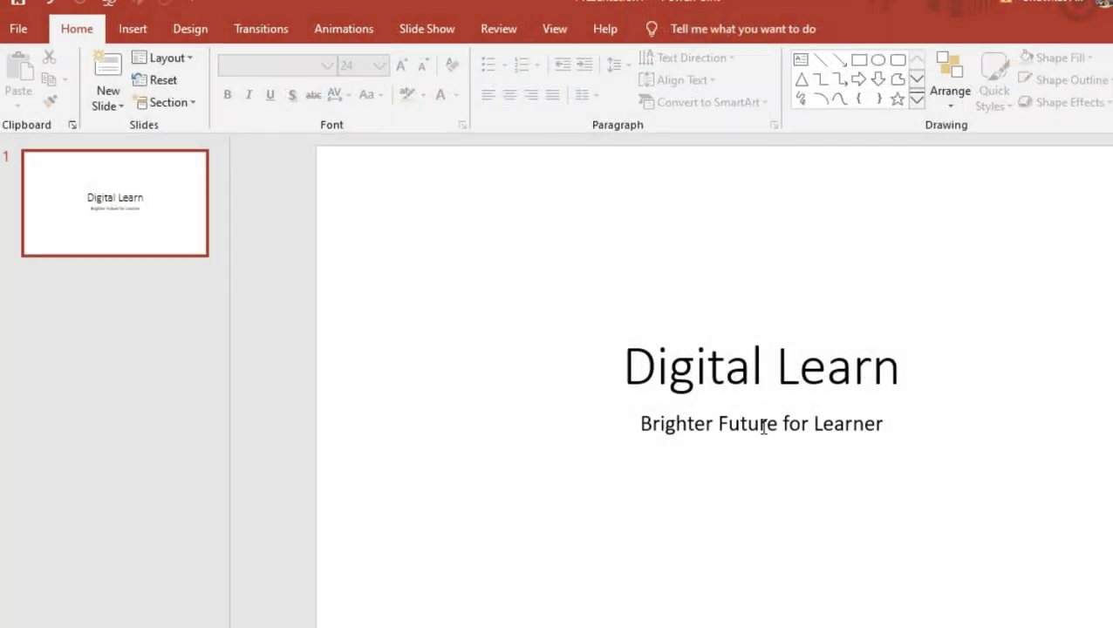
Step: Enlarge the 'Digital Learn' title text to 80 pt
click(762, 425)
click(760, 362)
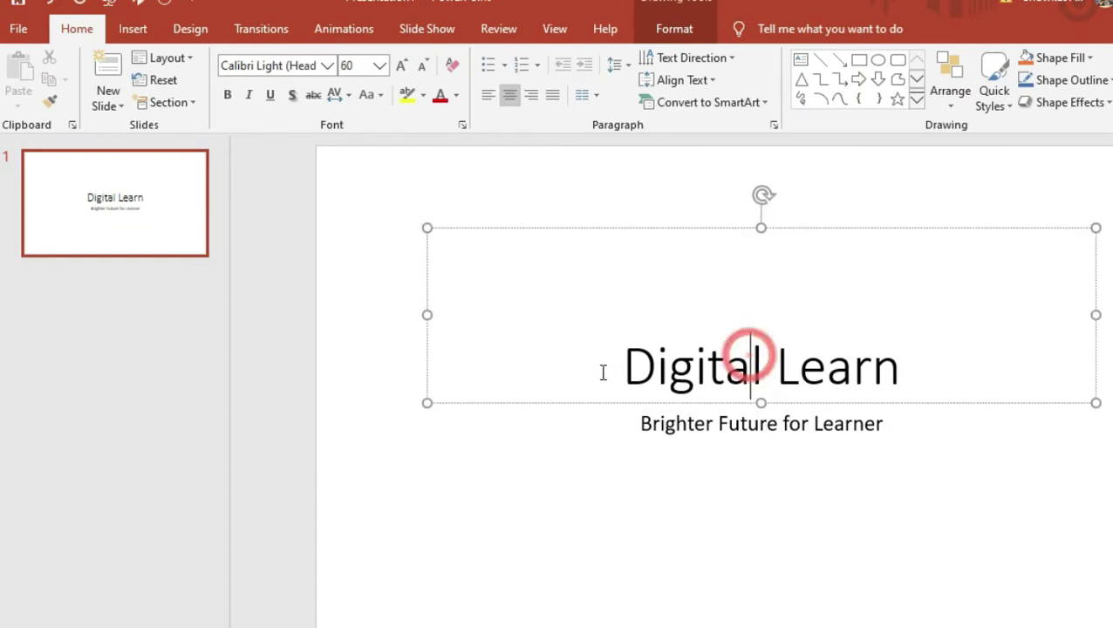
drag(600, 373, 941, 352)
click(790, 442)
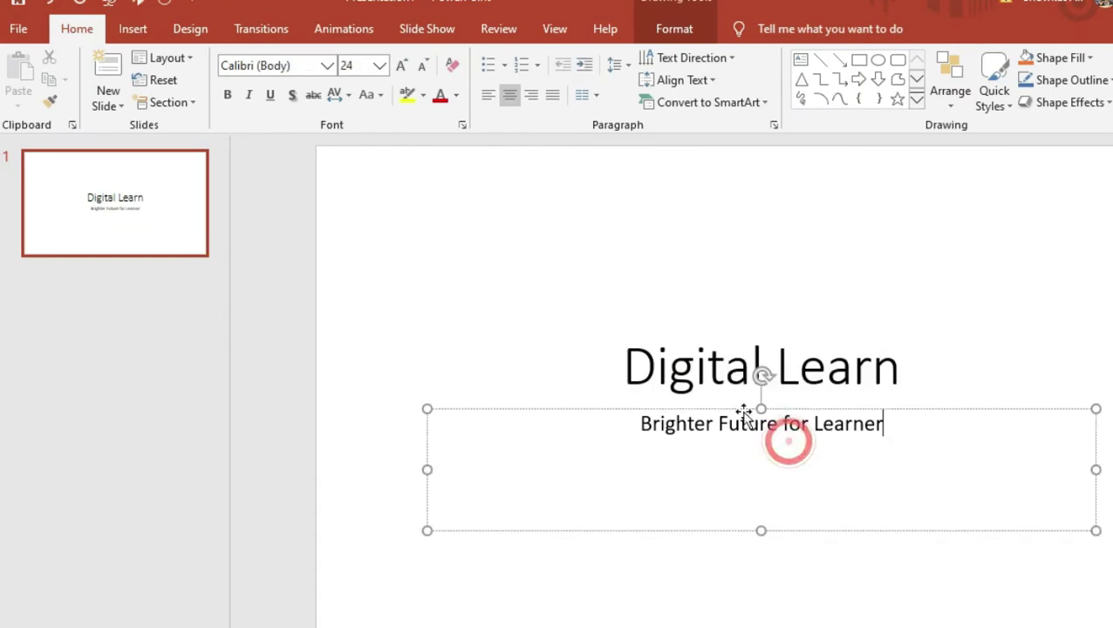
drag(624, 365, 980, 368)
click(401, 66)
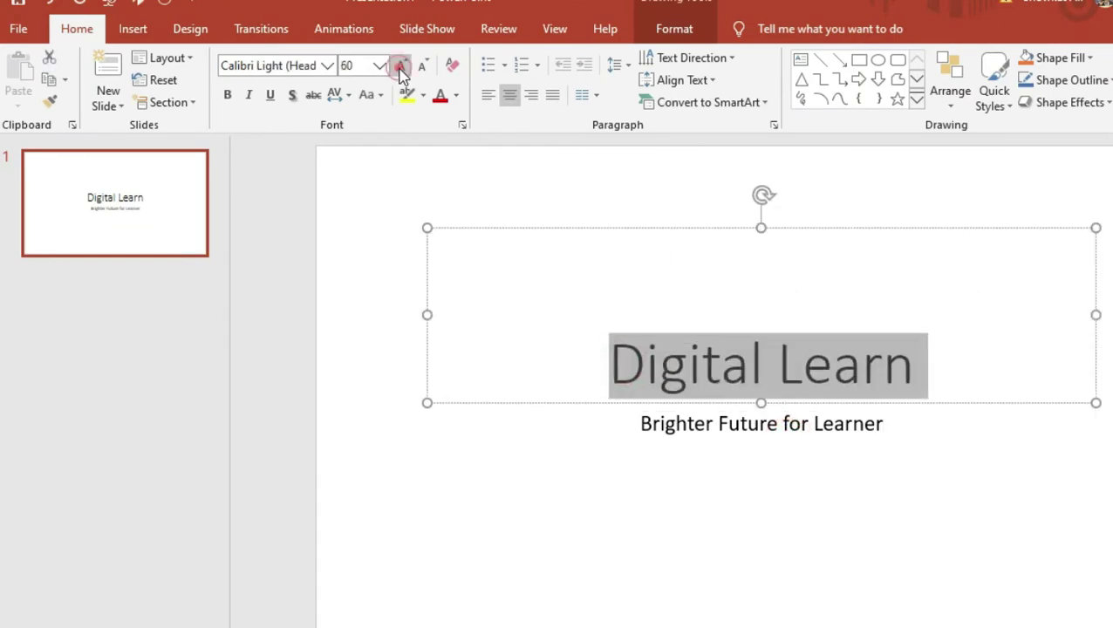
click(401, 65)
click(401, 66)
Step: Enlarge the subtitle to 32 pt and move it slightly lower on the slide
click(639, 422)
drag(637, 423, 919, 425)
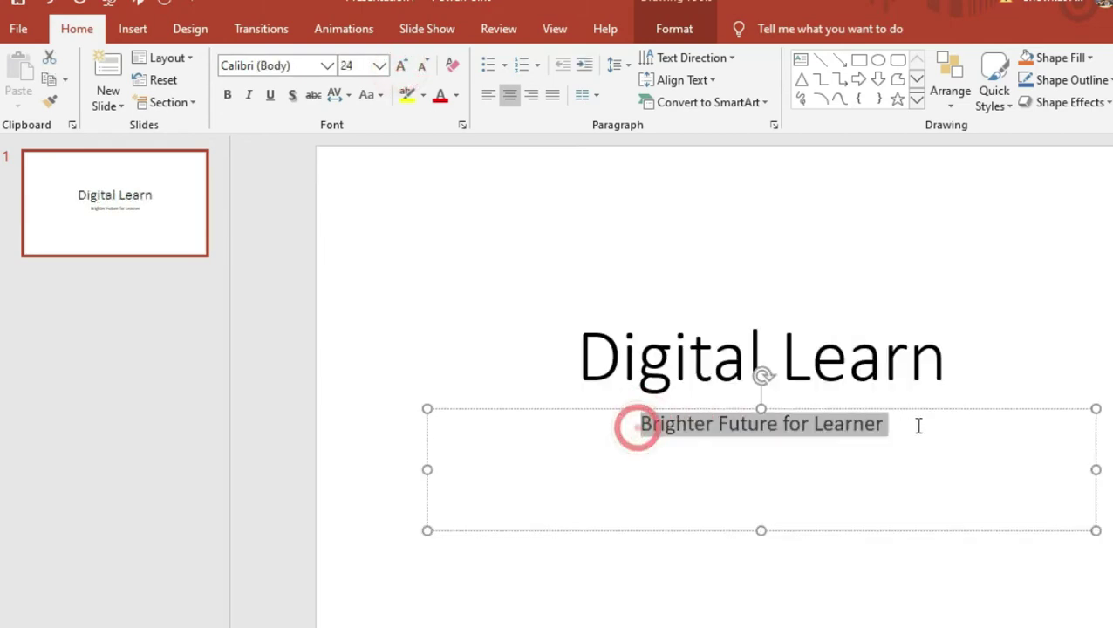
click(401, 65)
click(401, 66)
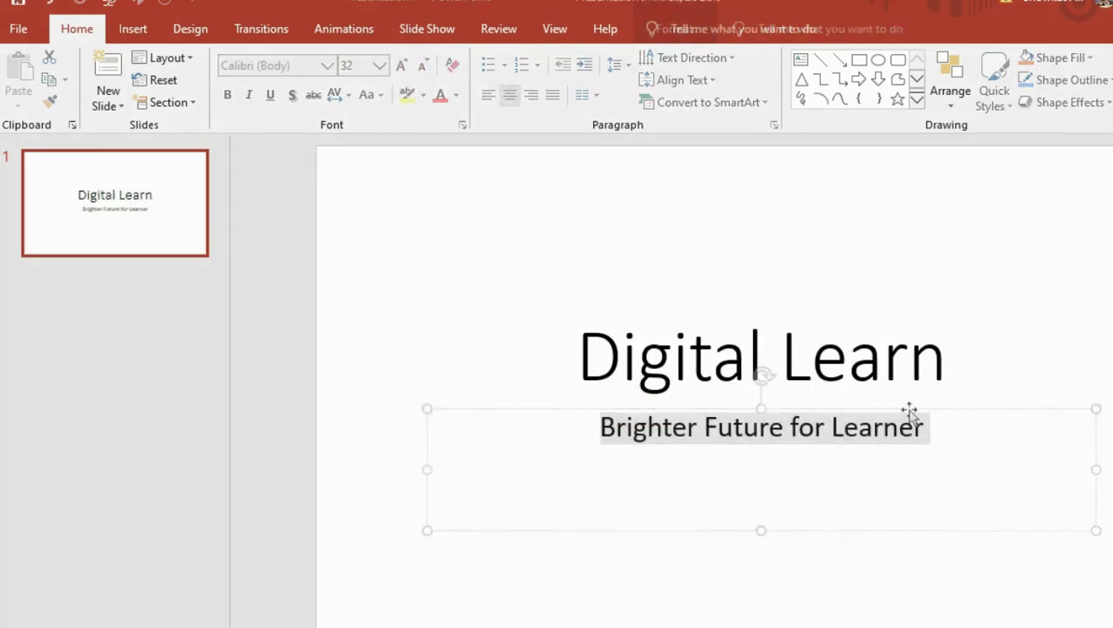
click(882, 427)
drag(839, 408, 839, 442)
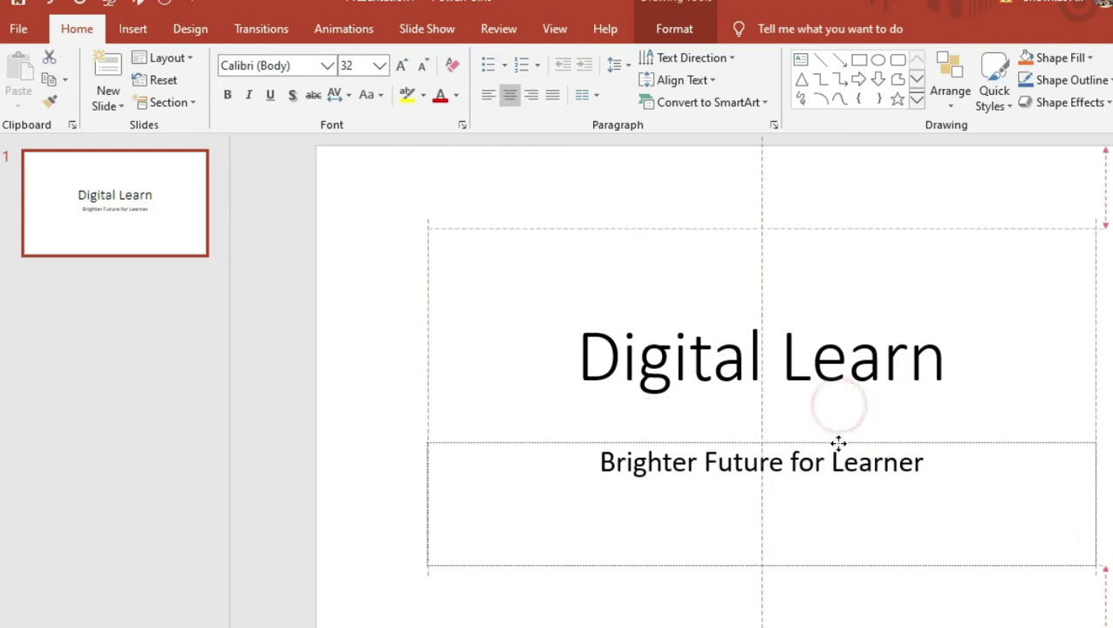
click(843, 365)
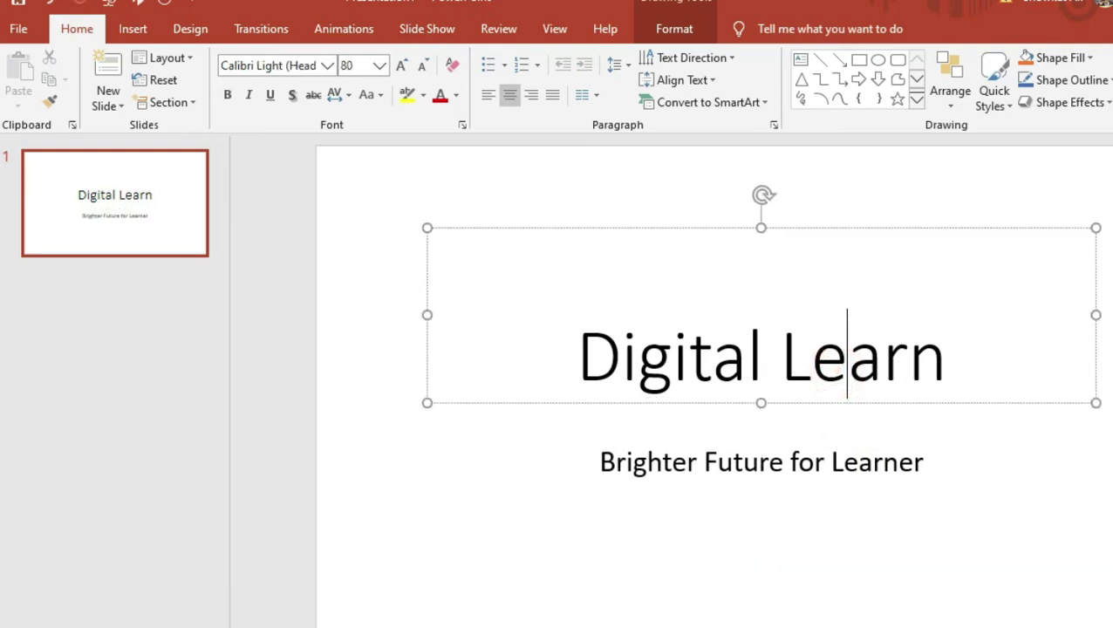
key(Escape)
key(Escape)
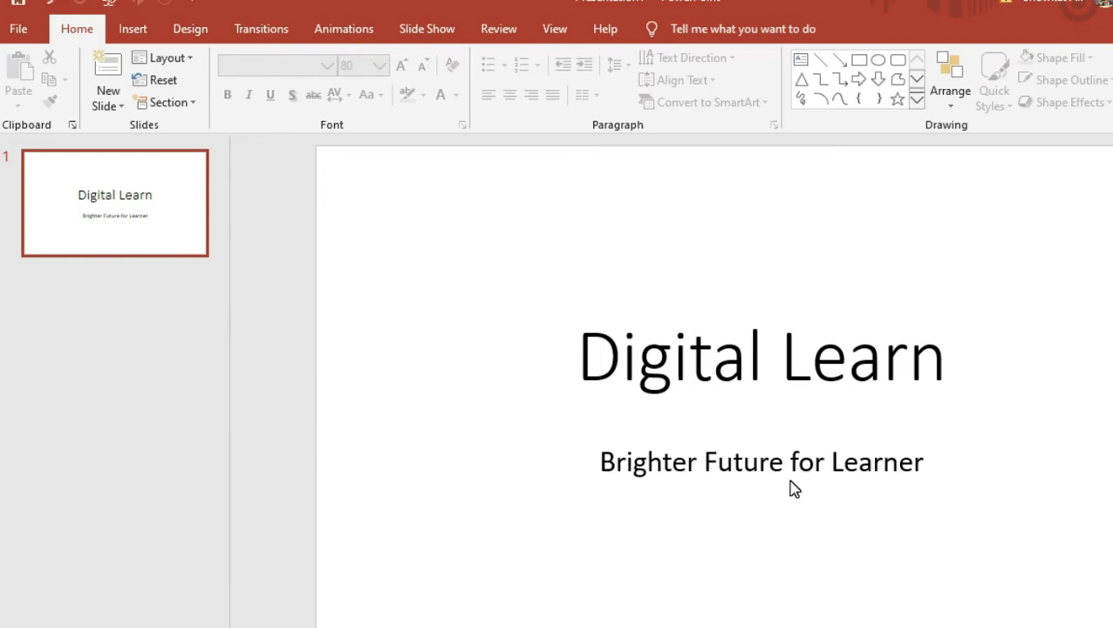
Step: Apply the Gallery theme, then shift the subtitle box right and narrow it under the title line
click(193, 35)
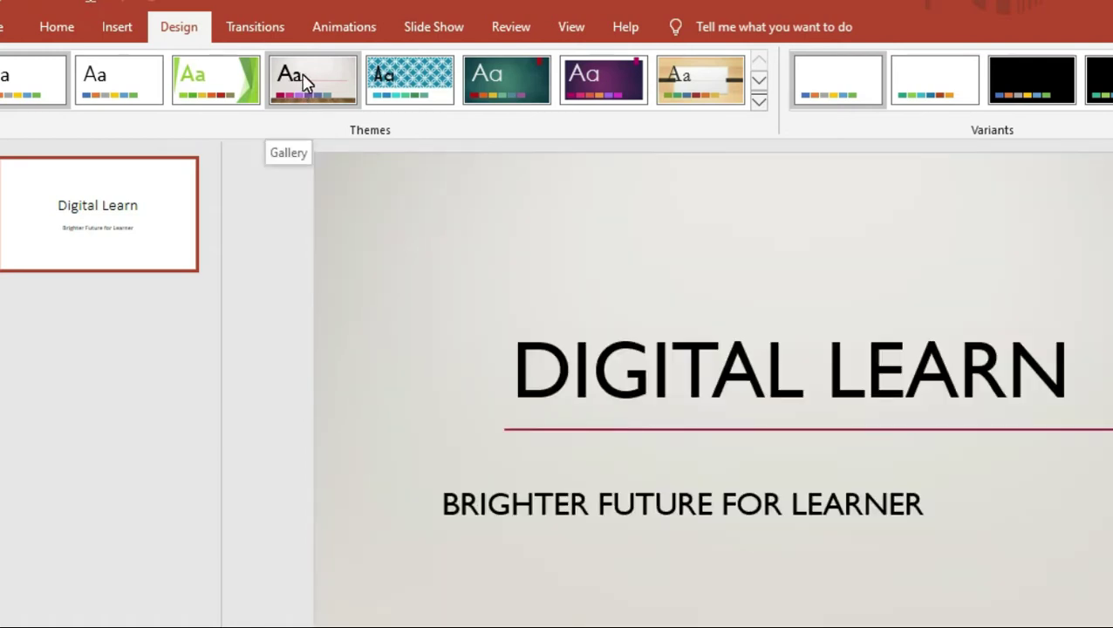
click(305, 83)
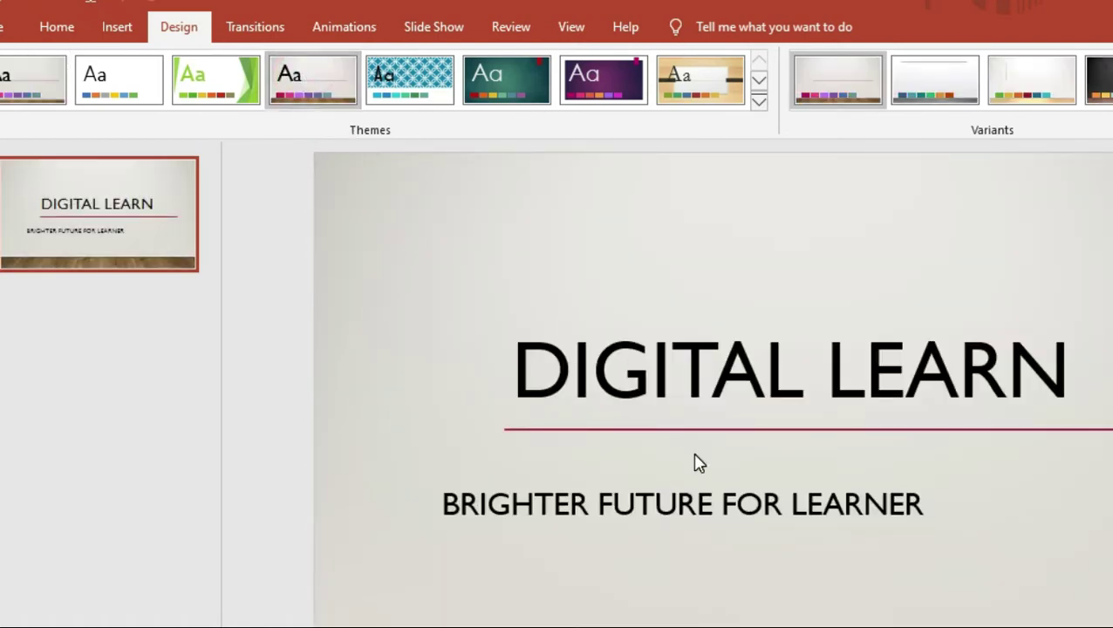
click(652, 506)
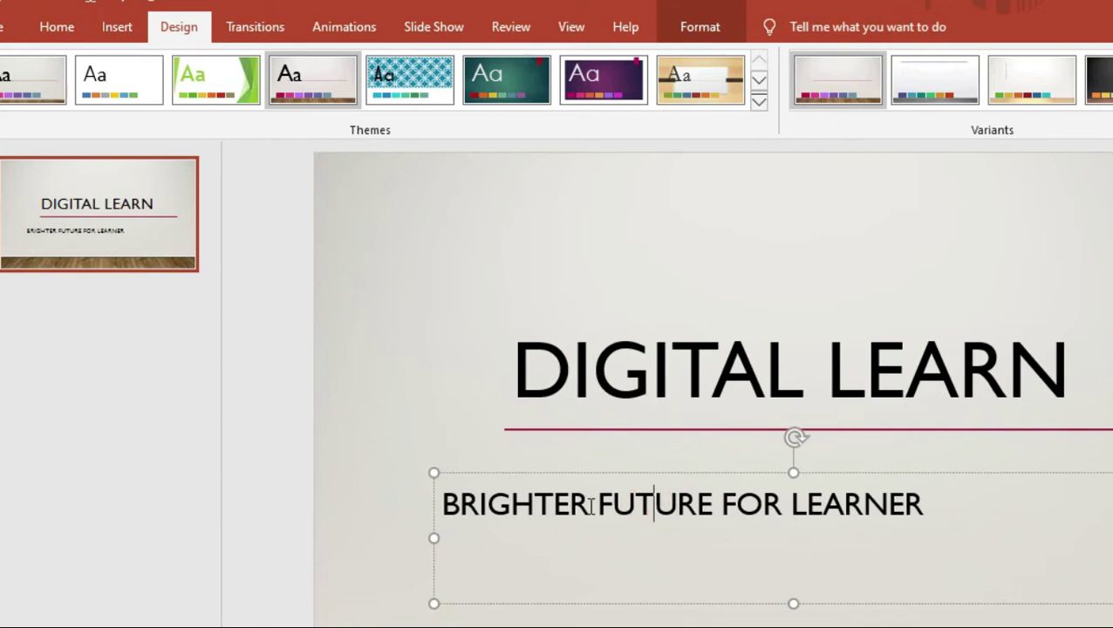
drag(538, 473, 617, 469)
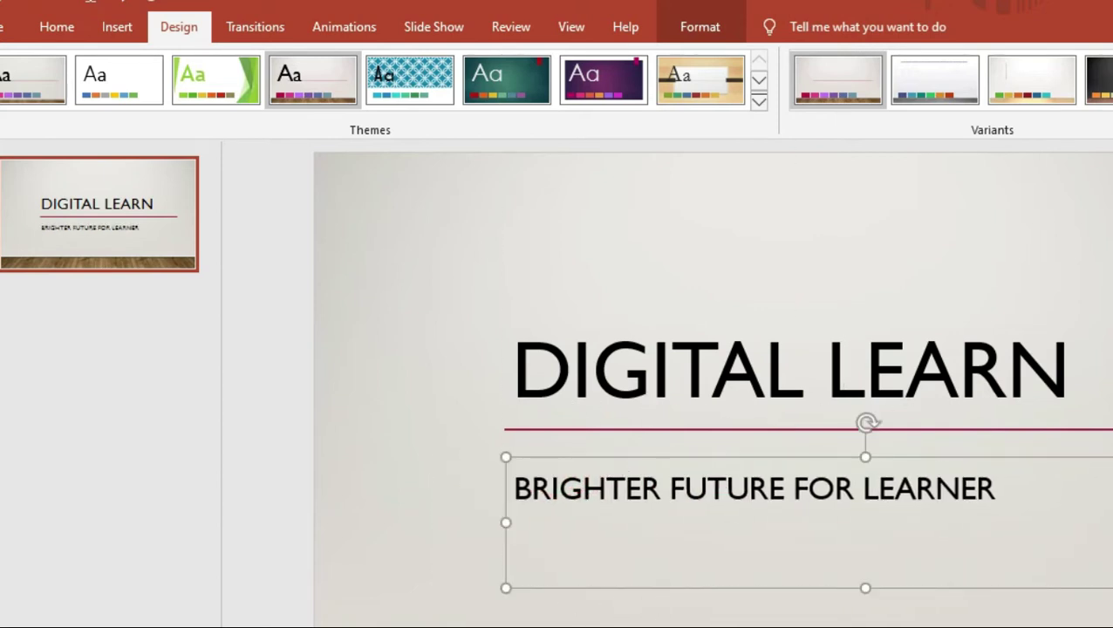
drag(1110, 588, 1045, 529)
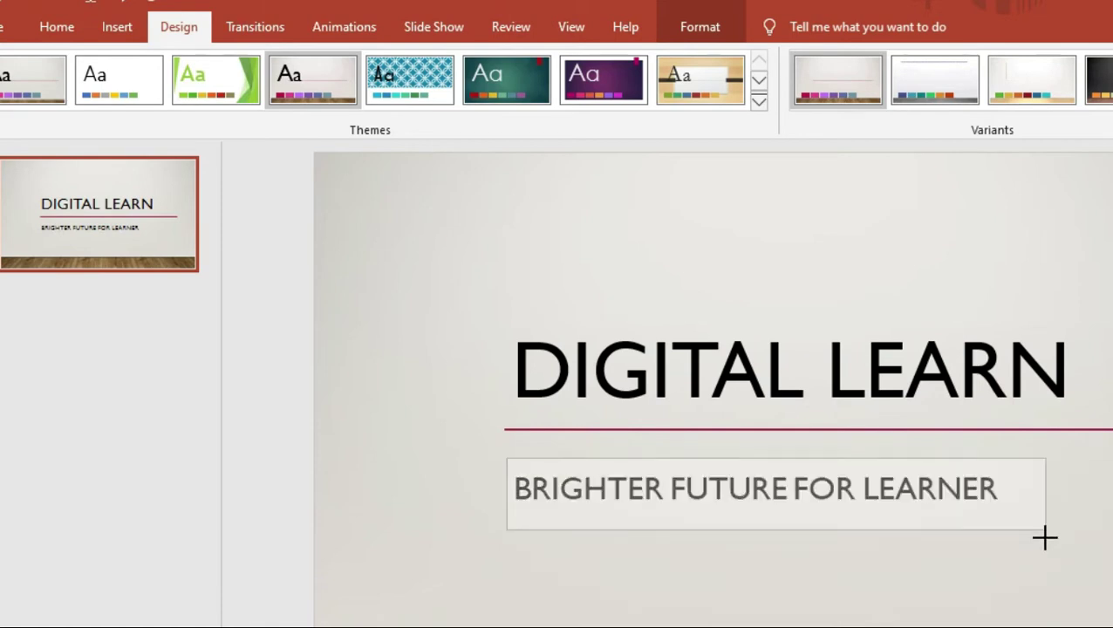
click(925, 449)
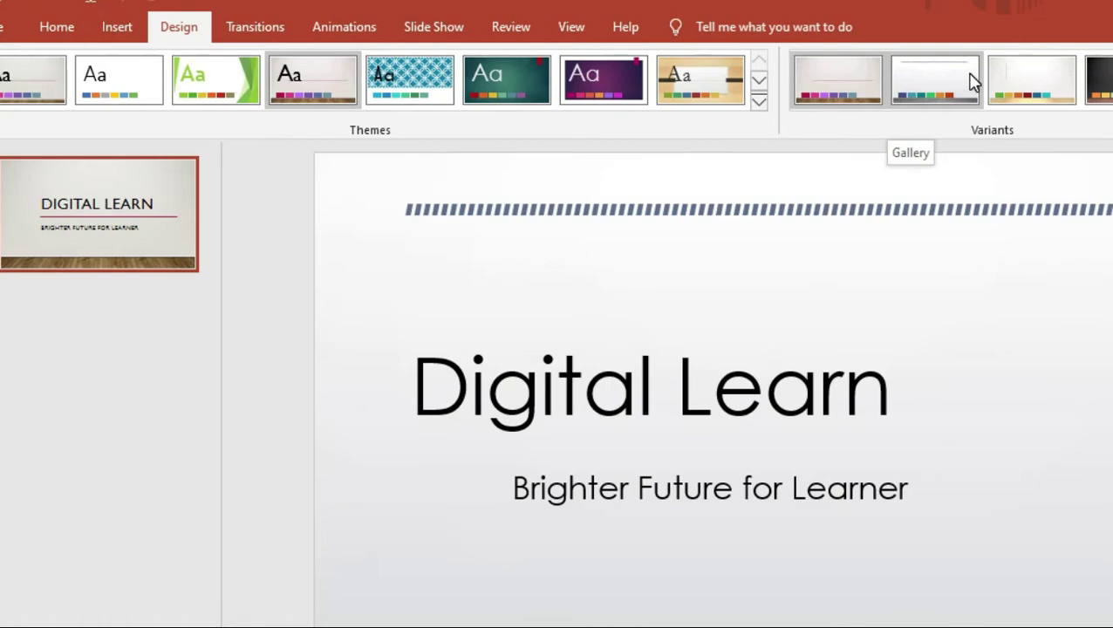
Step: Apply the theme's second colour variant and move the subtitle box slightly left
click(966, 72)
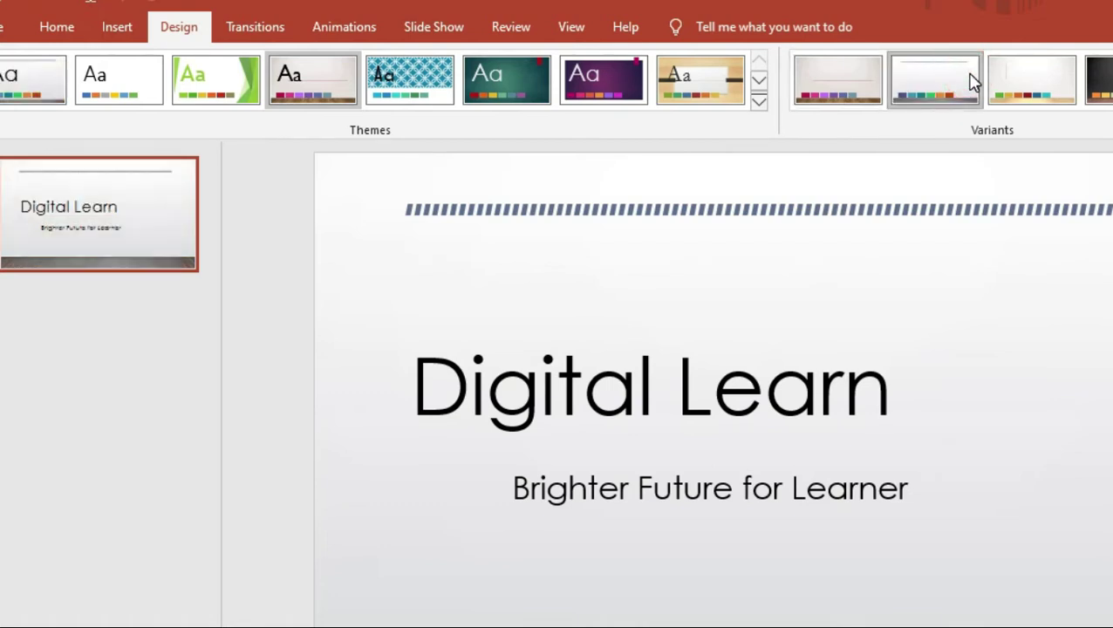
click(703, 491)
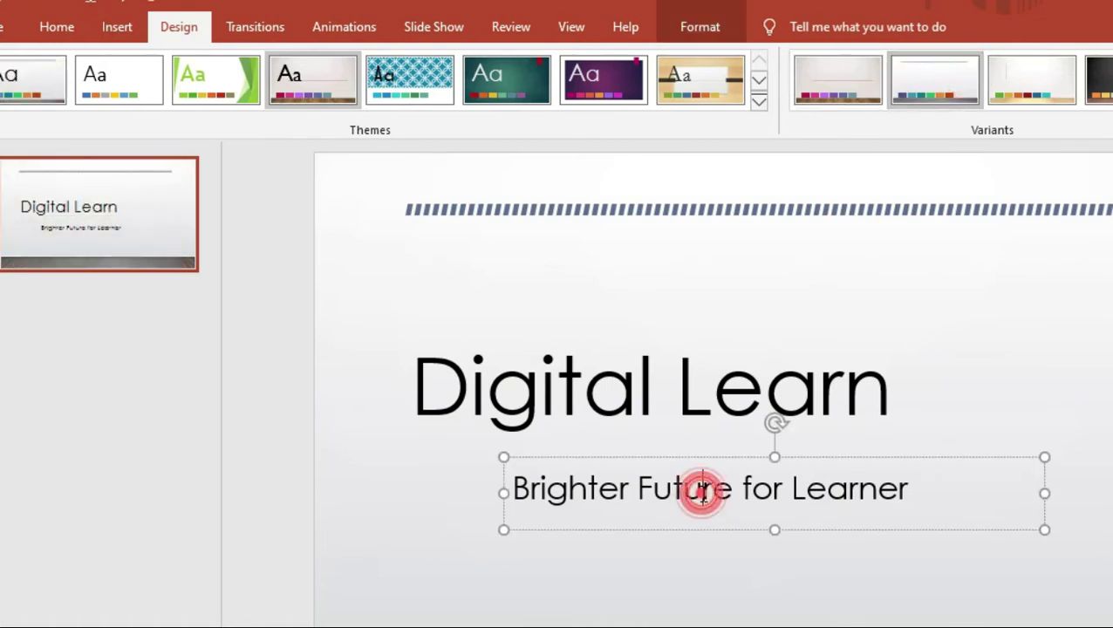
drag(832, 457, 737, 460)
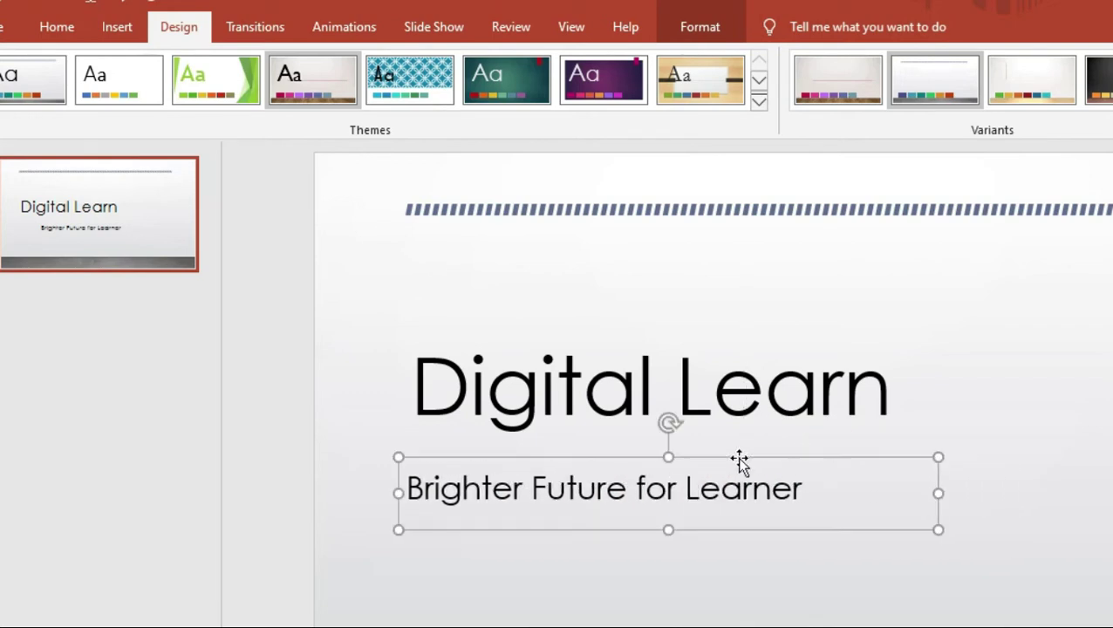
click(1018, 462)
Step: Shorten the 'Digital Learn' title box by lowering its top edge
click(656, 255)
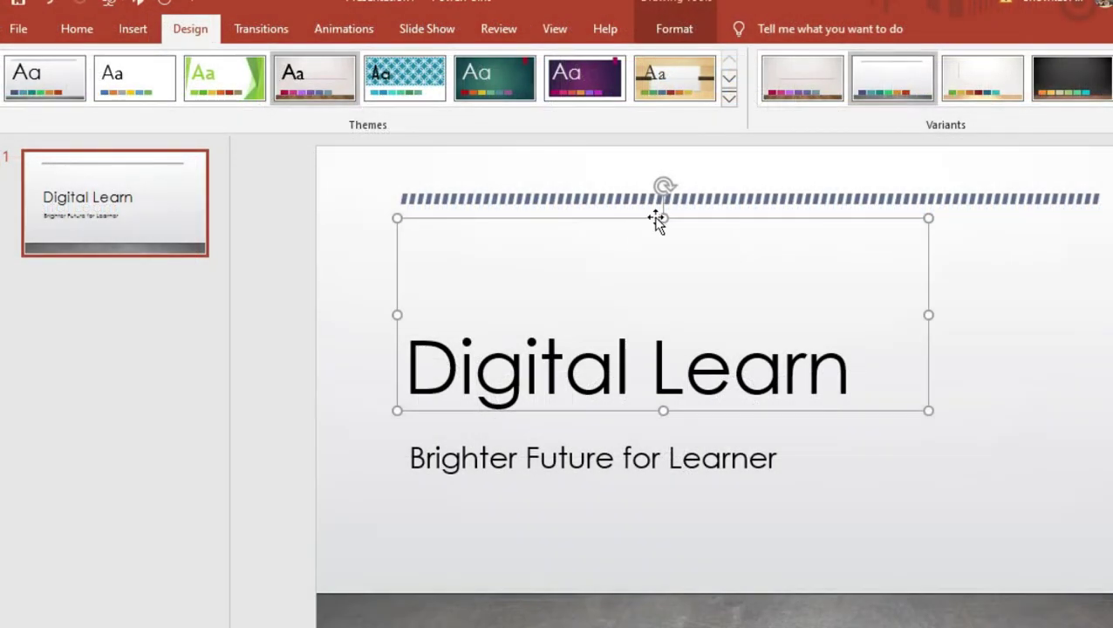
drag(660, 218, 656, 297)
click(1080, 472)
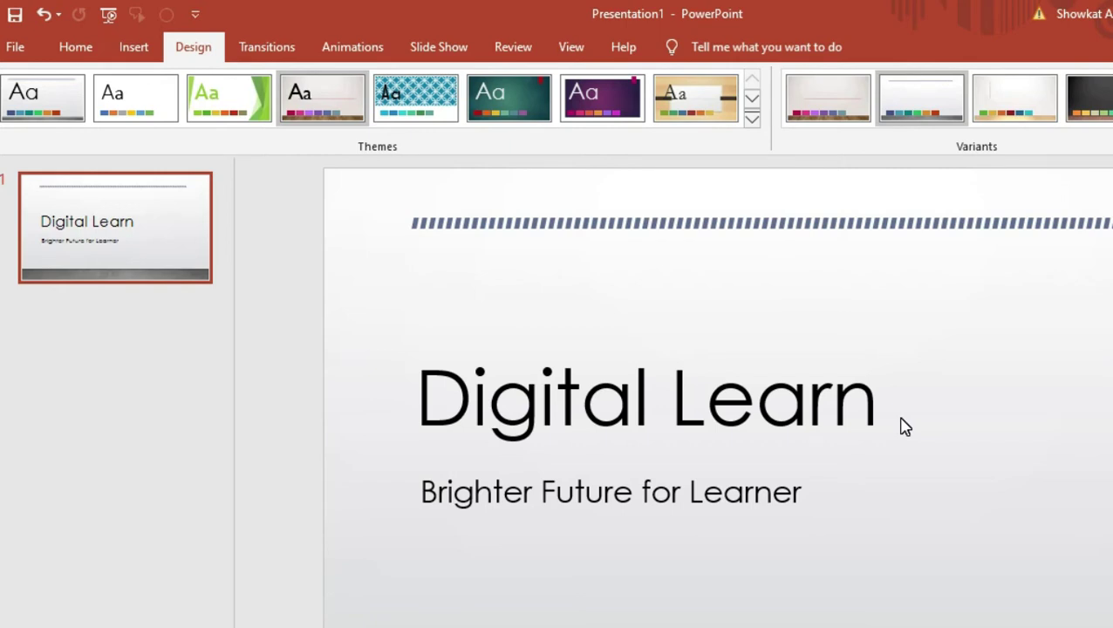
Step: Preview Push, Split, Random Bars and Fall Over, then apply the 2-second Drape transition
click(276, 51)
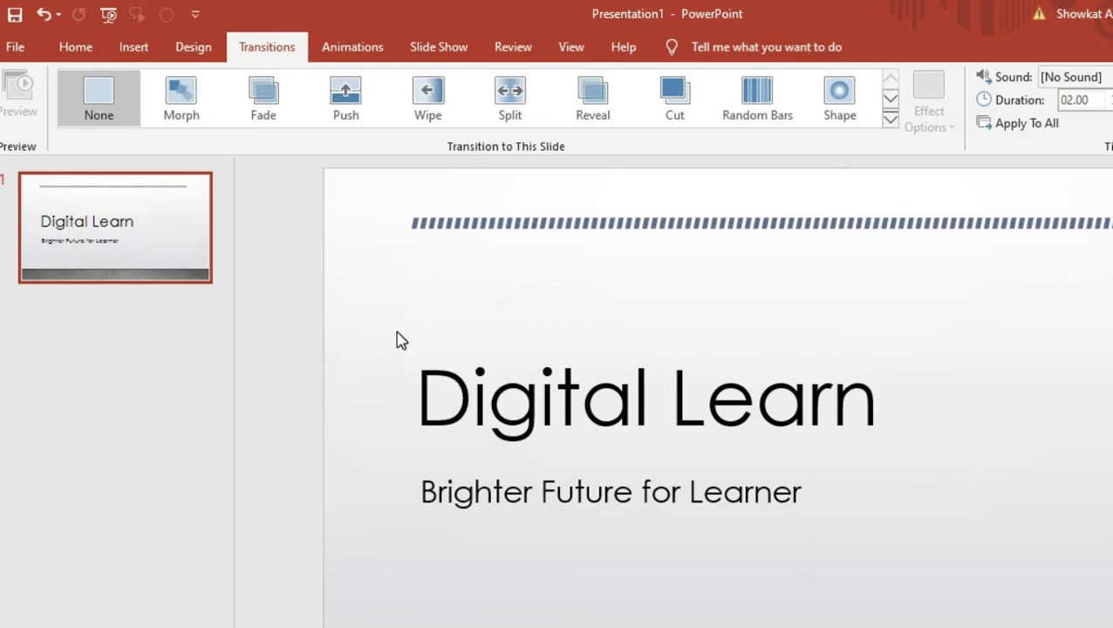
click(354, 102)
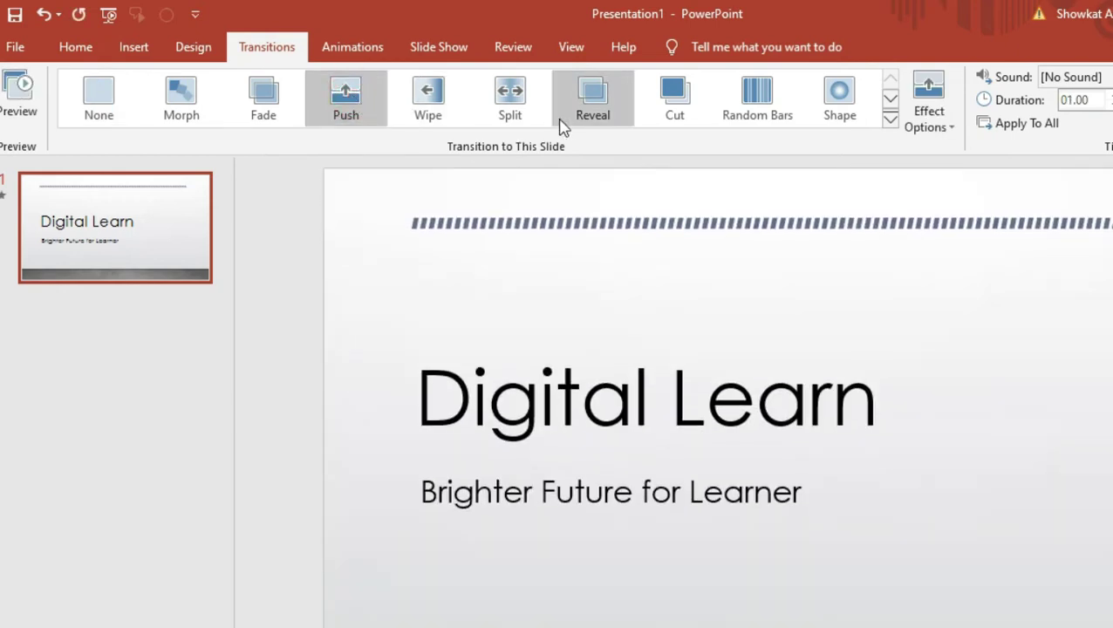
click(509, 94)
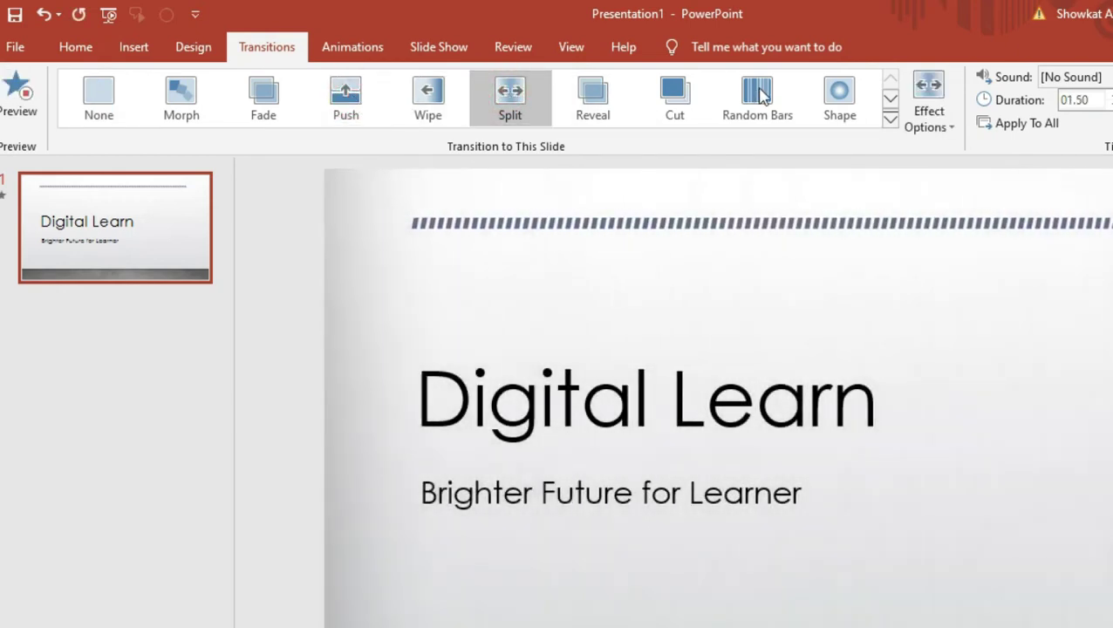
click(757, 93)
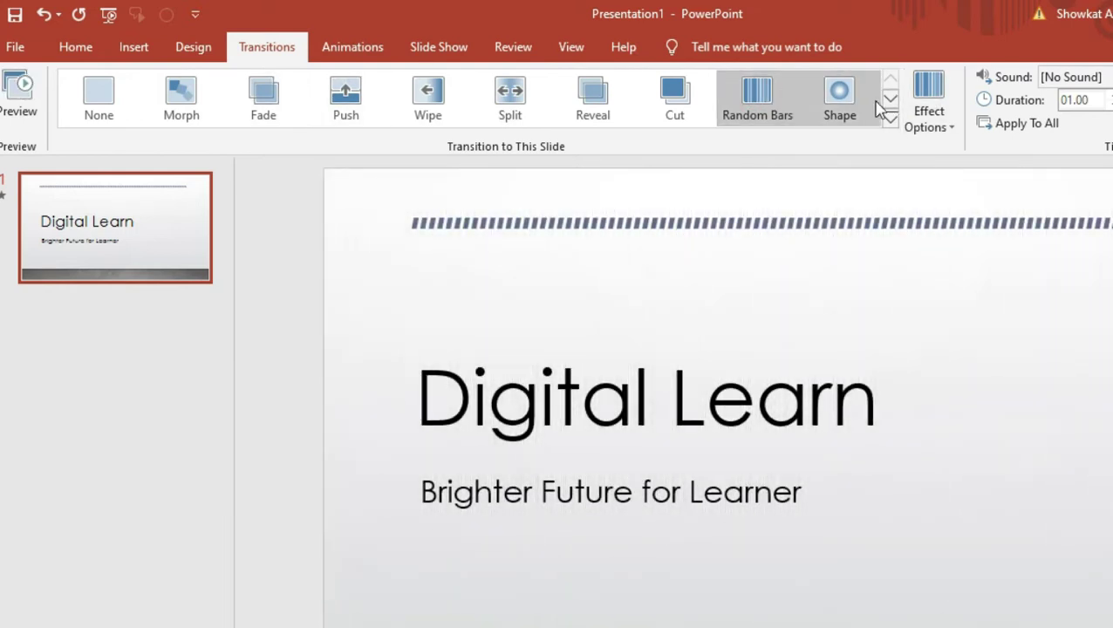
click(890, 104)
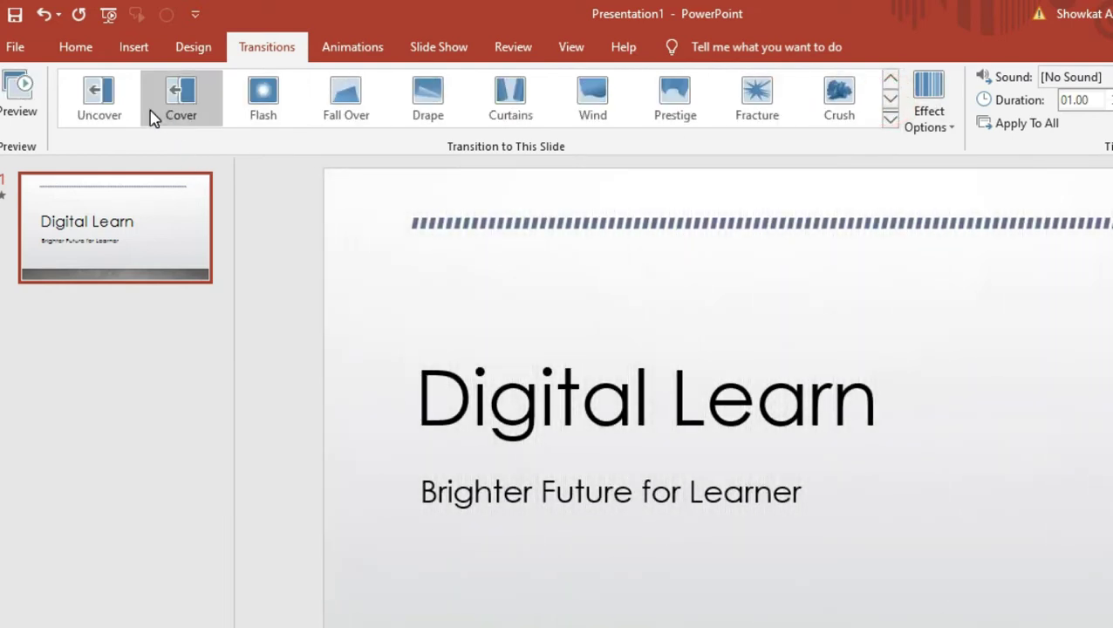
click(339, 103)
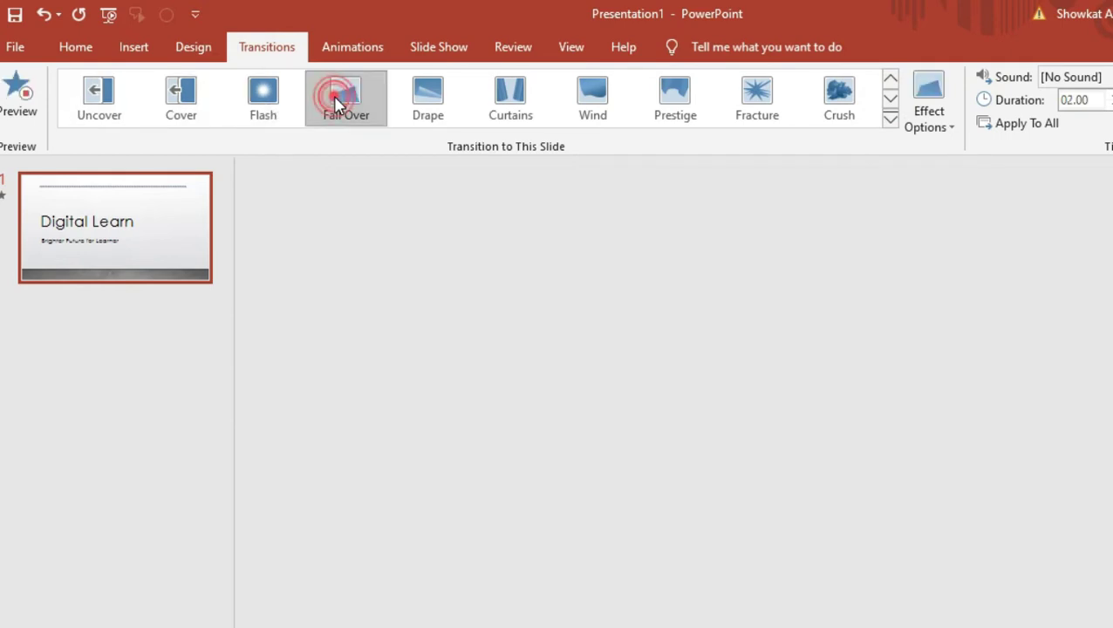
click(427, 103)
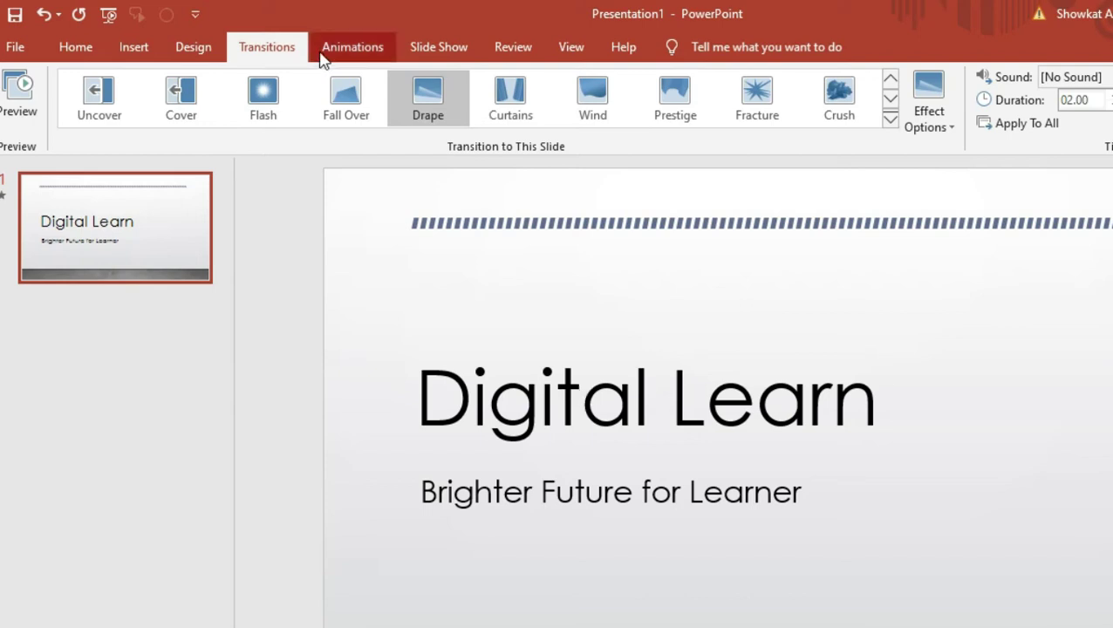
Step: Give the 'Digital Learn' title a Float In entrance animation as the first effect
click(324, 53)
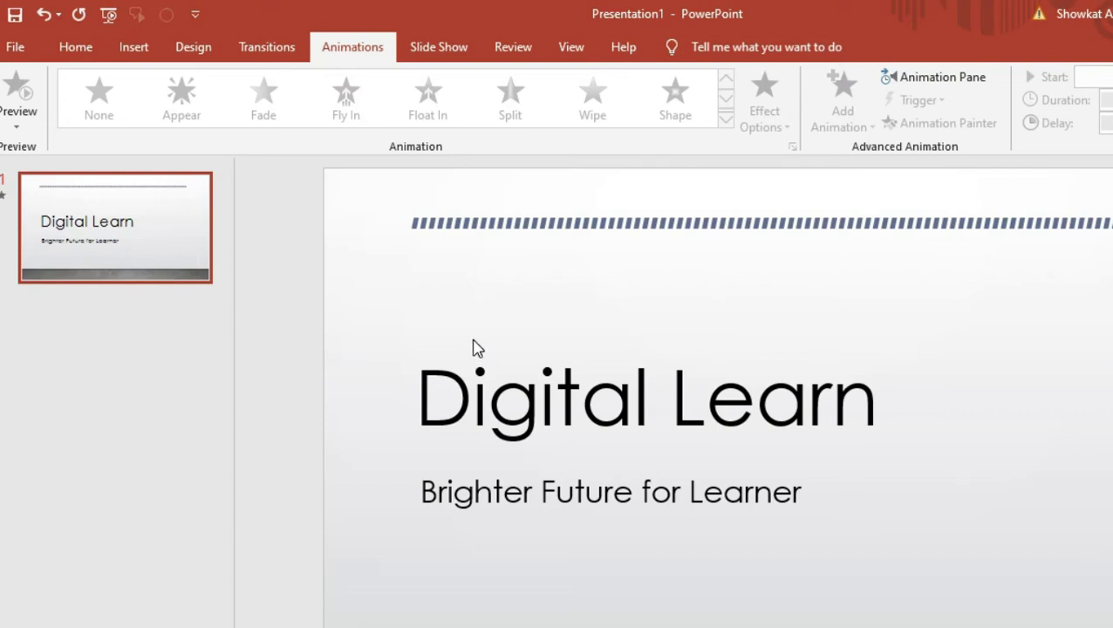
click(551, 407)
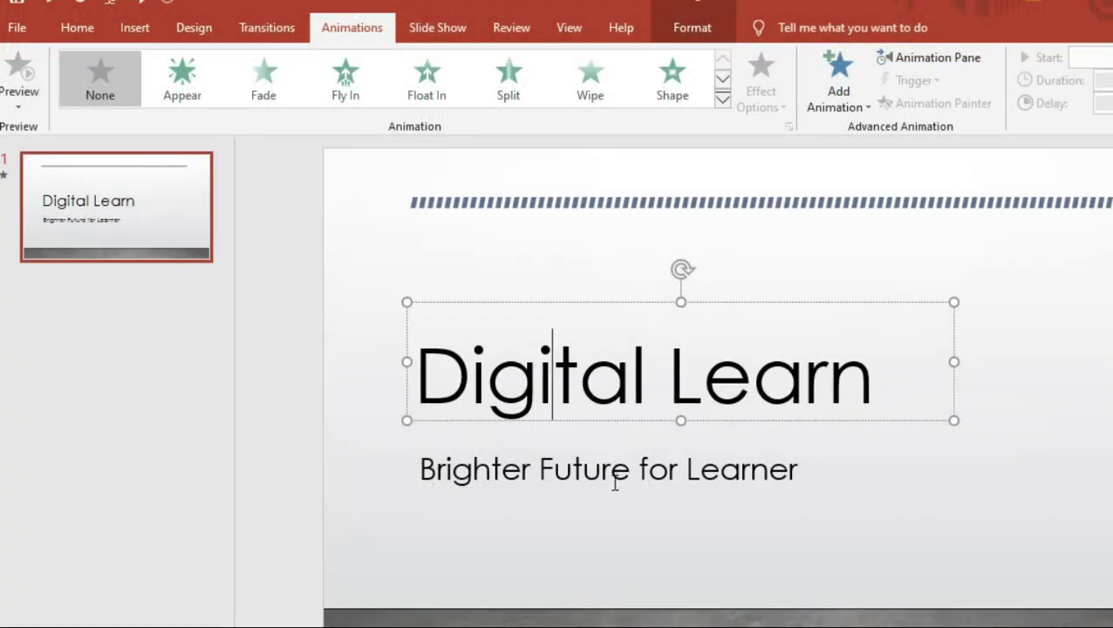
click(611, 476)
click(576, 388)
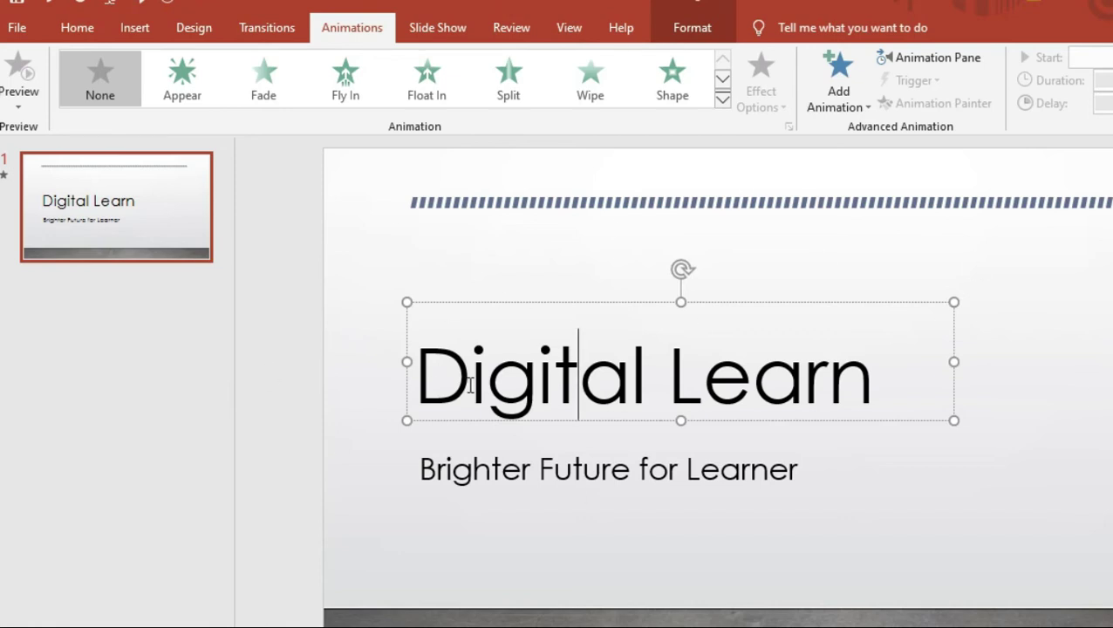
click(355, 87)
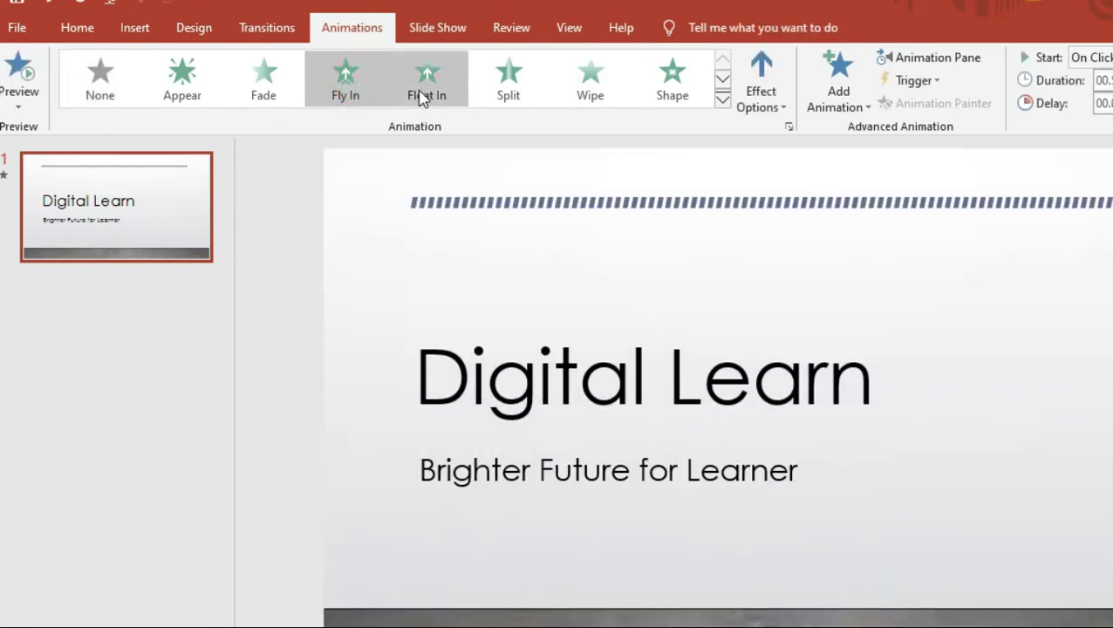
click(429, 94)
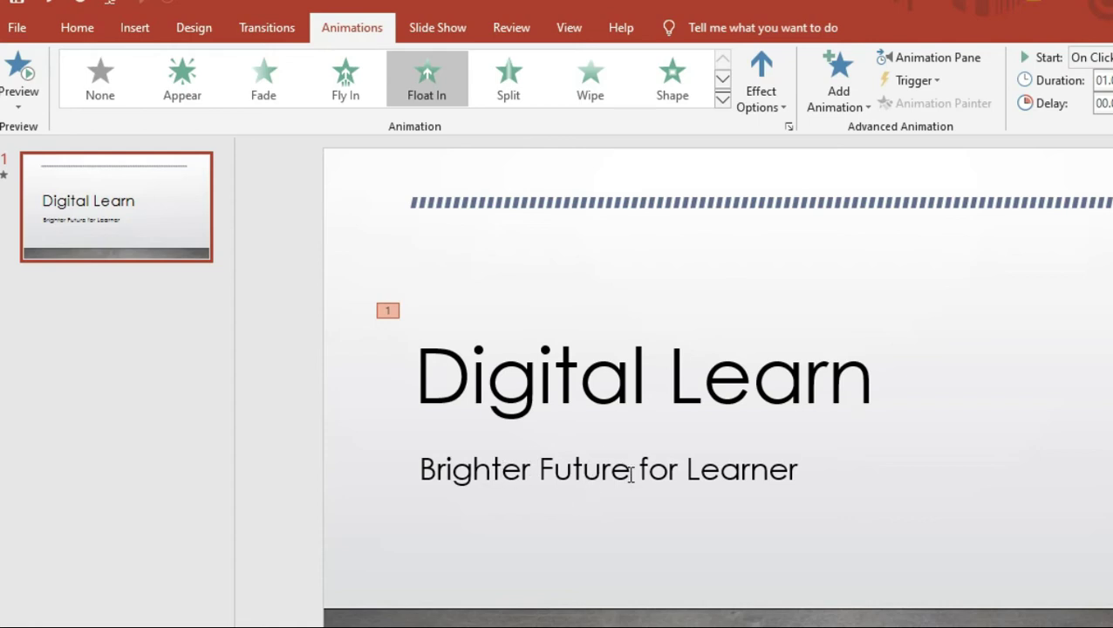
Step: Add a Swivel animation to the subtitle as the second effect, then show the Slide Show tools
click(591, 472)
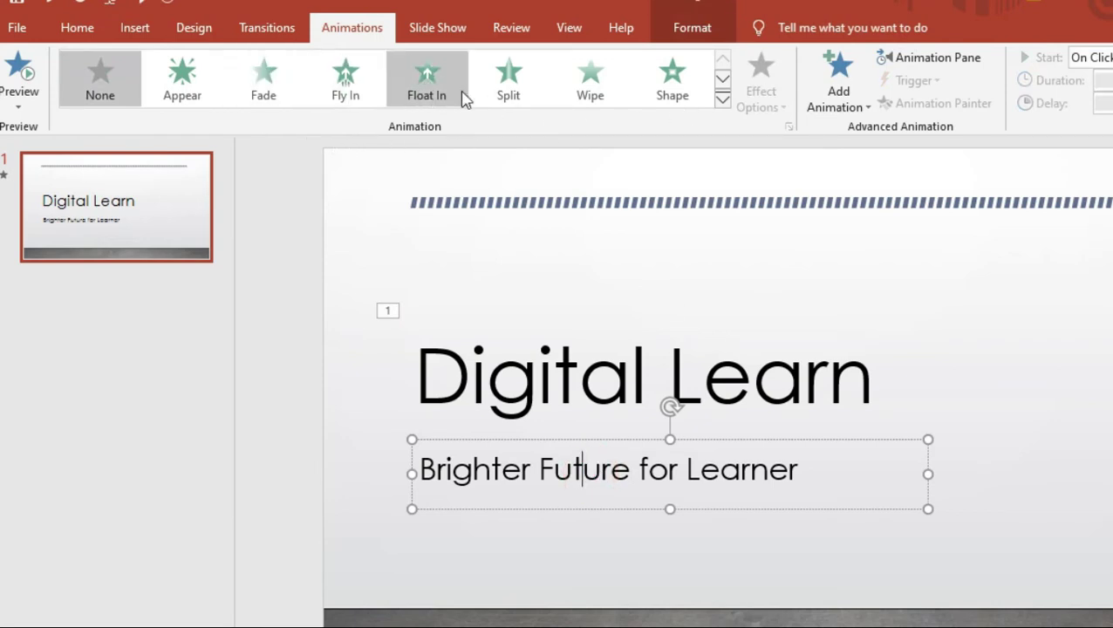
click(723, 80)
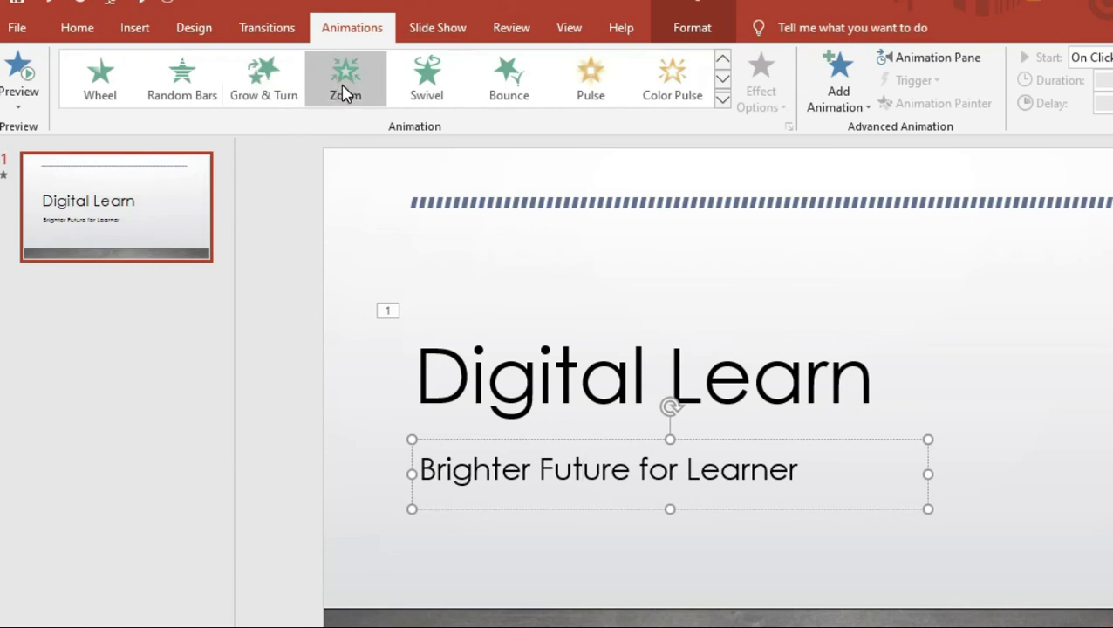
click(436, 91)
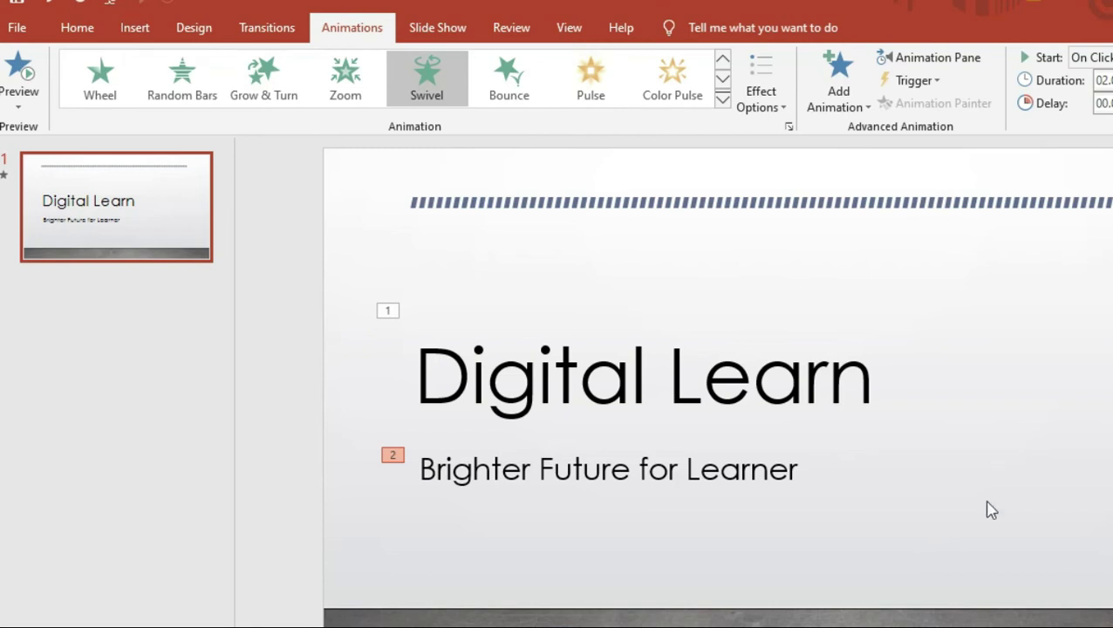
click(427, 29)
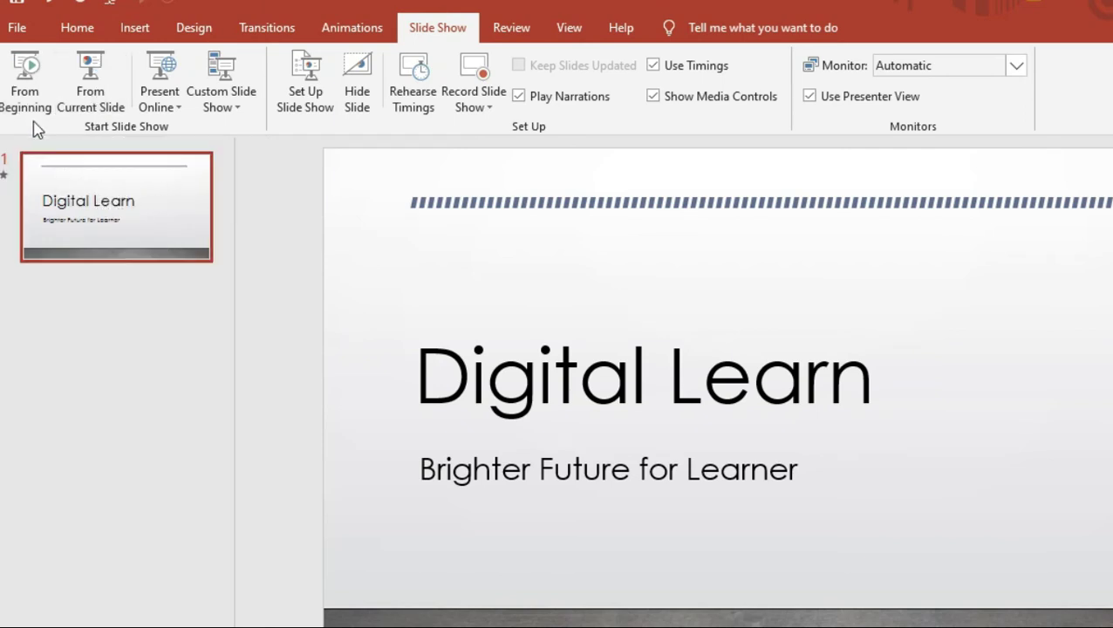
click(32, 84)
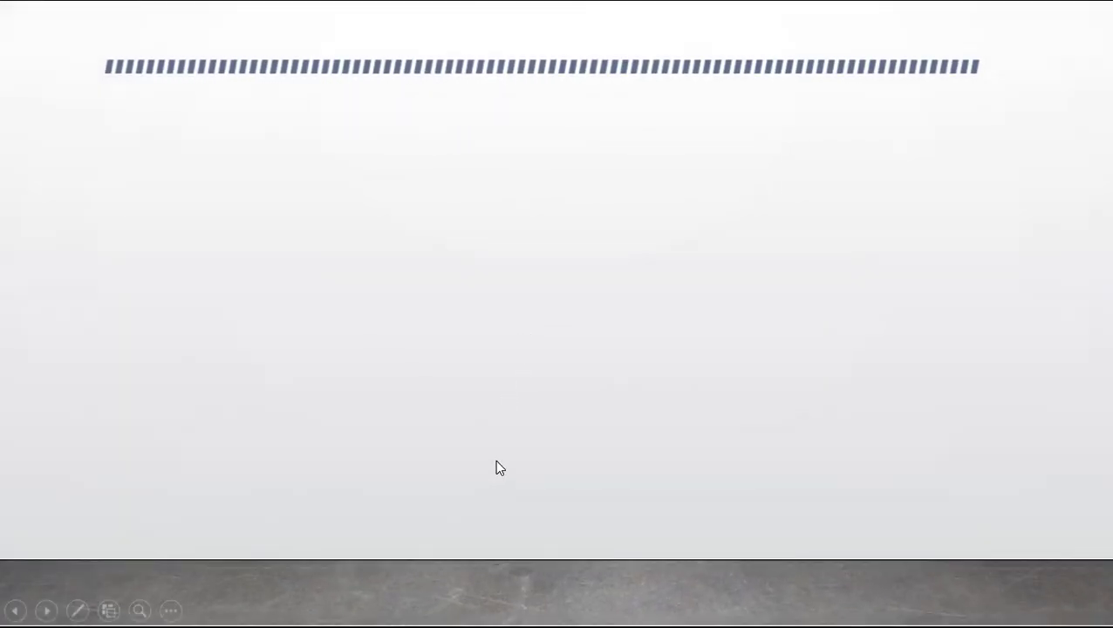
click(687, 318)
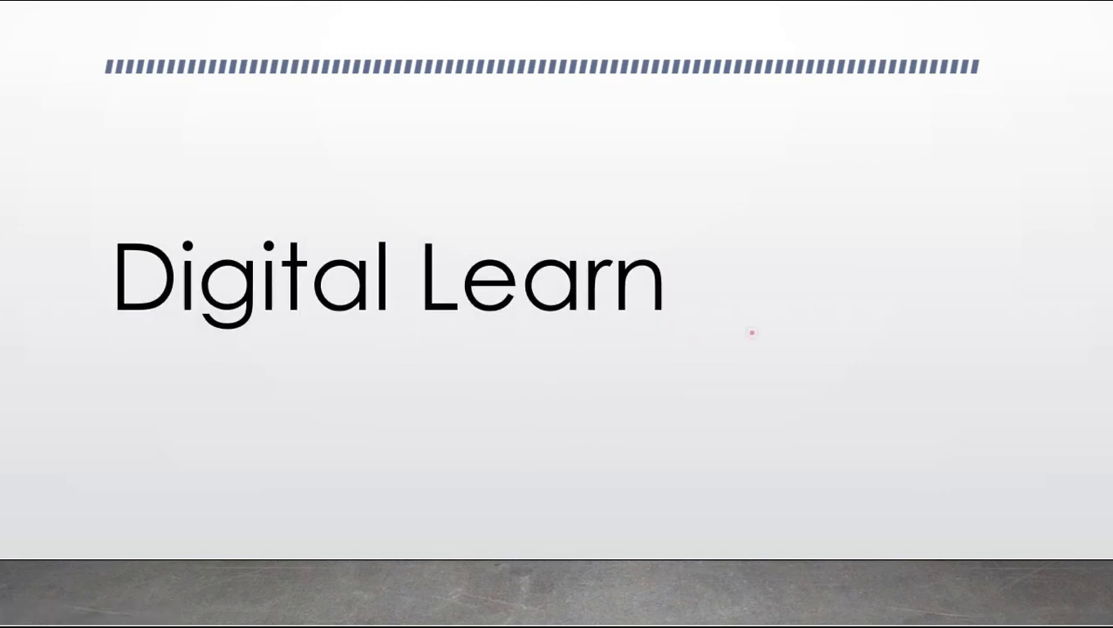
click(751, 332)
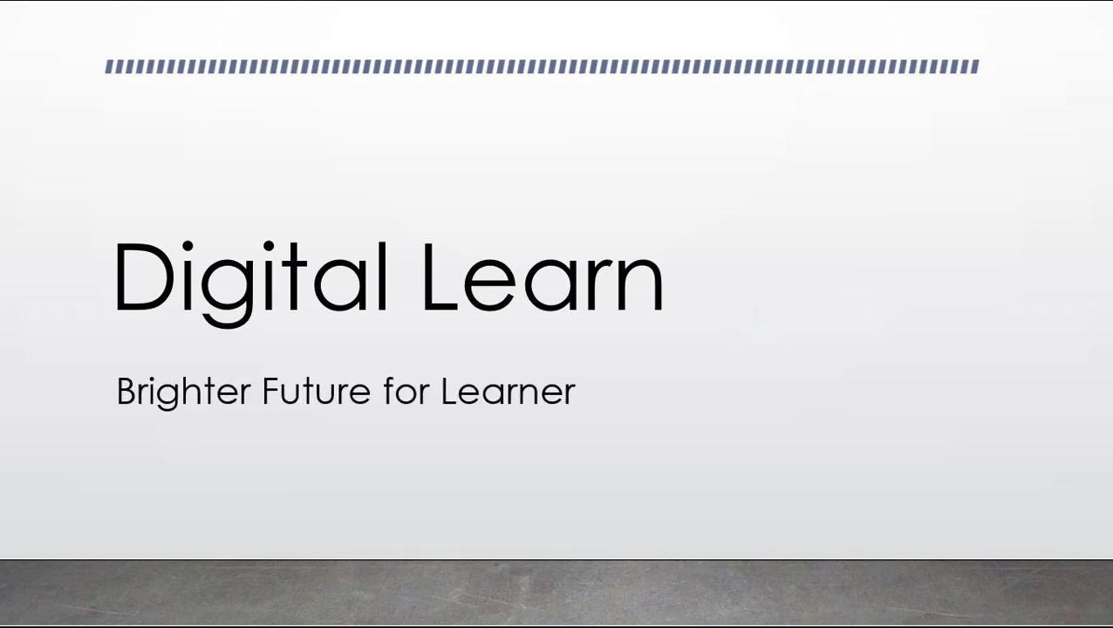
click(749, 333)
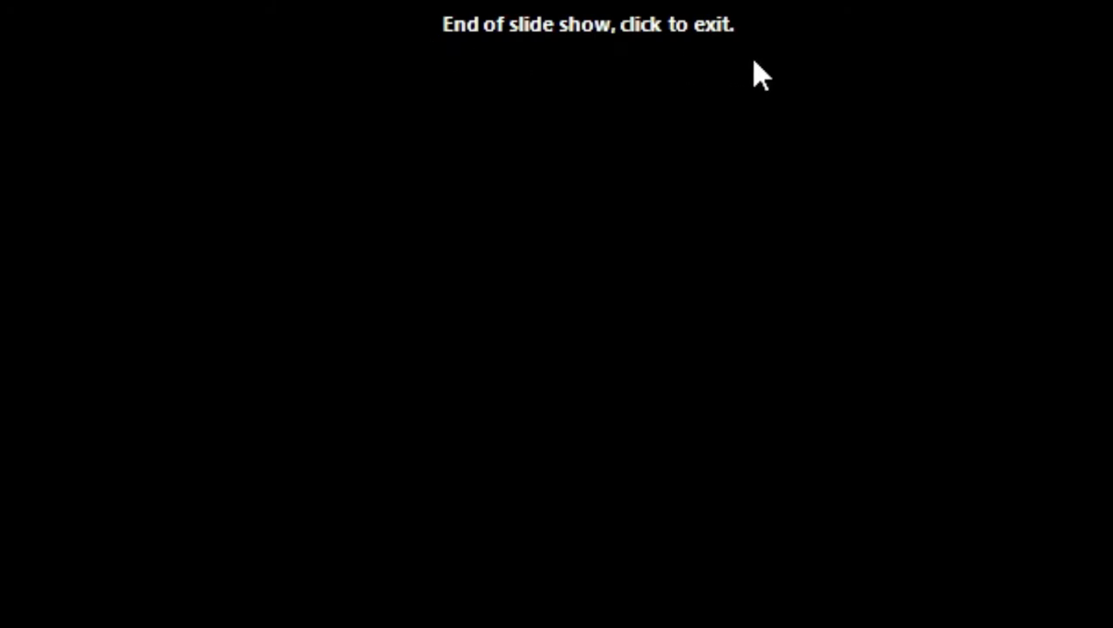
click(855, 303)
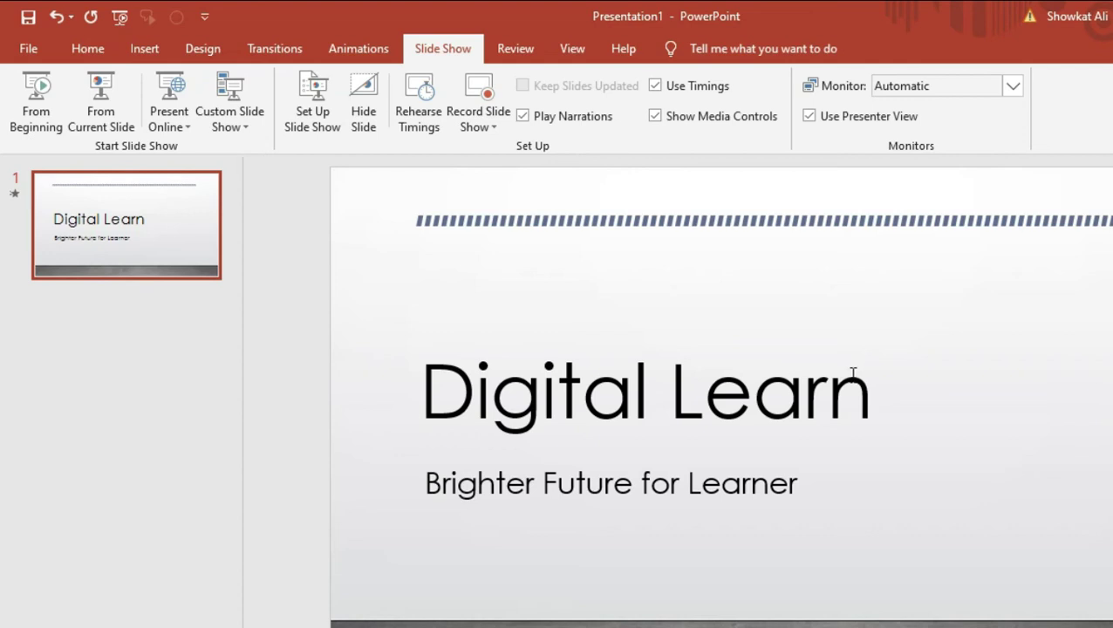
Step: Turn off advance on mouse click and auto-advance the title slide after 10 seconds
click(261, 52)
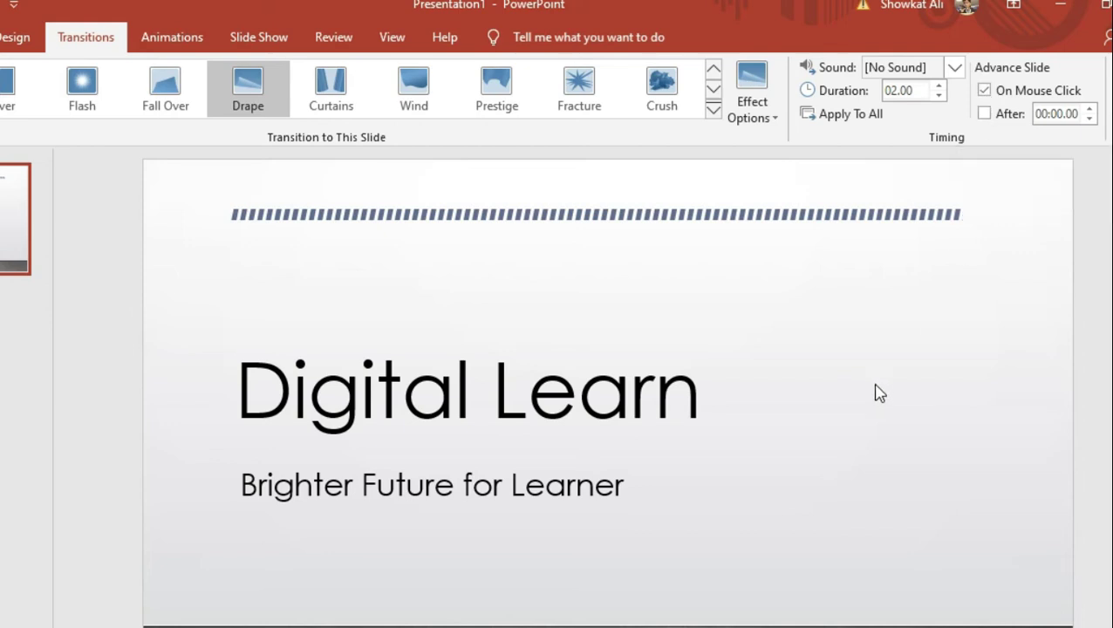
click(983, 90)
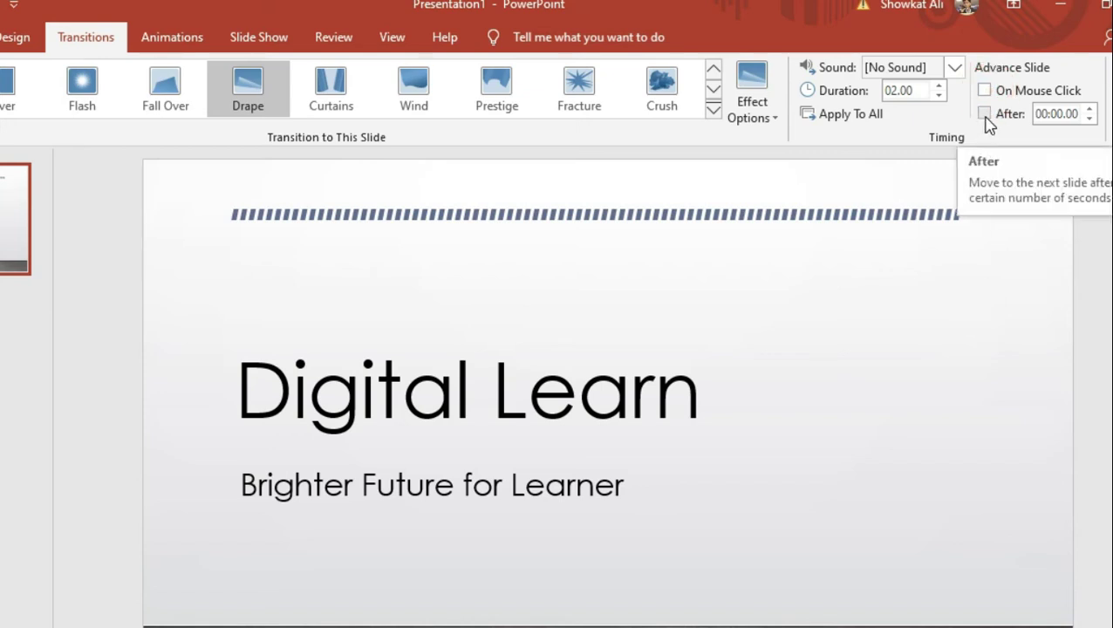
click(983, 114)
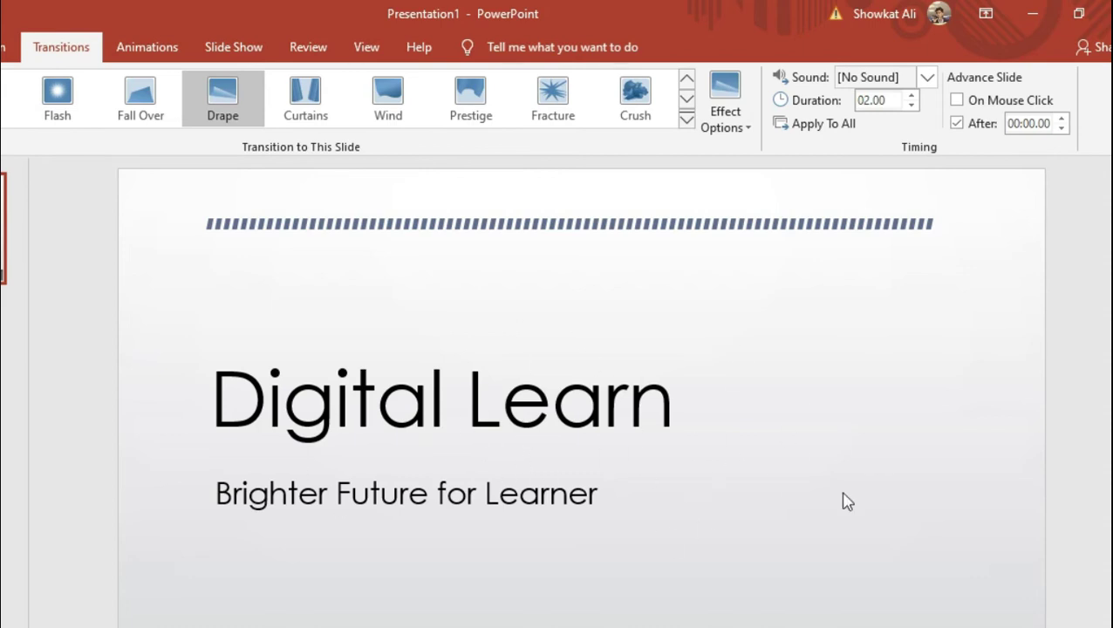
triple_click(1029, 123)
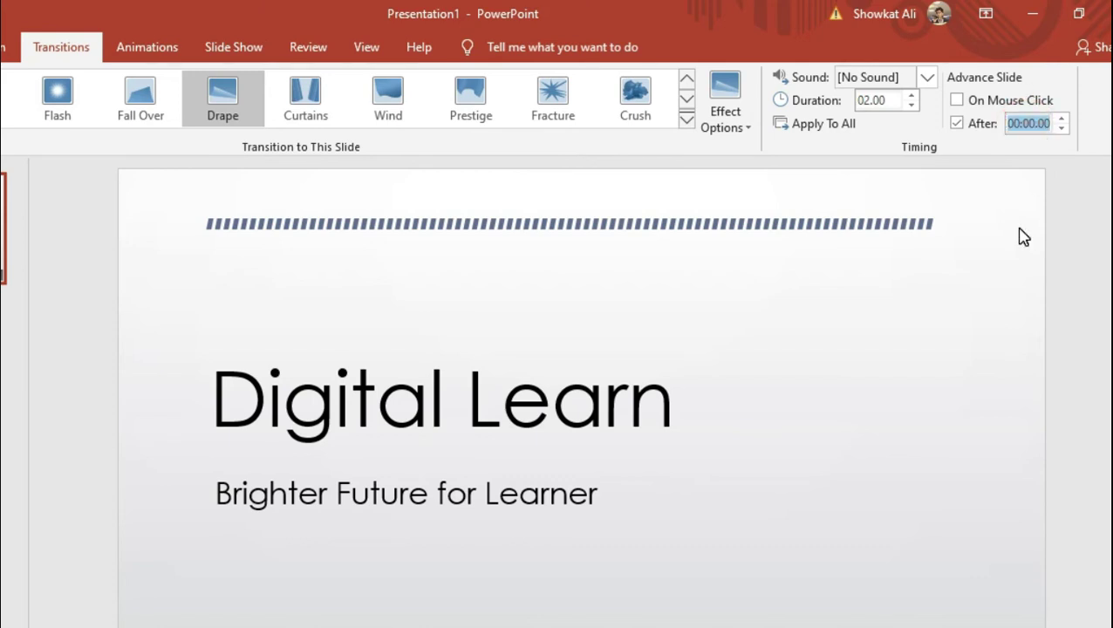
key(BackSpace)
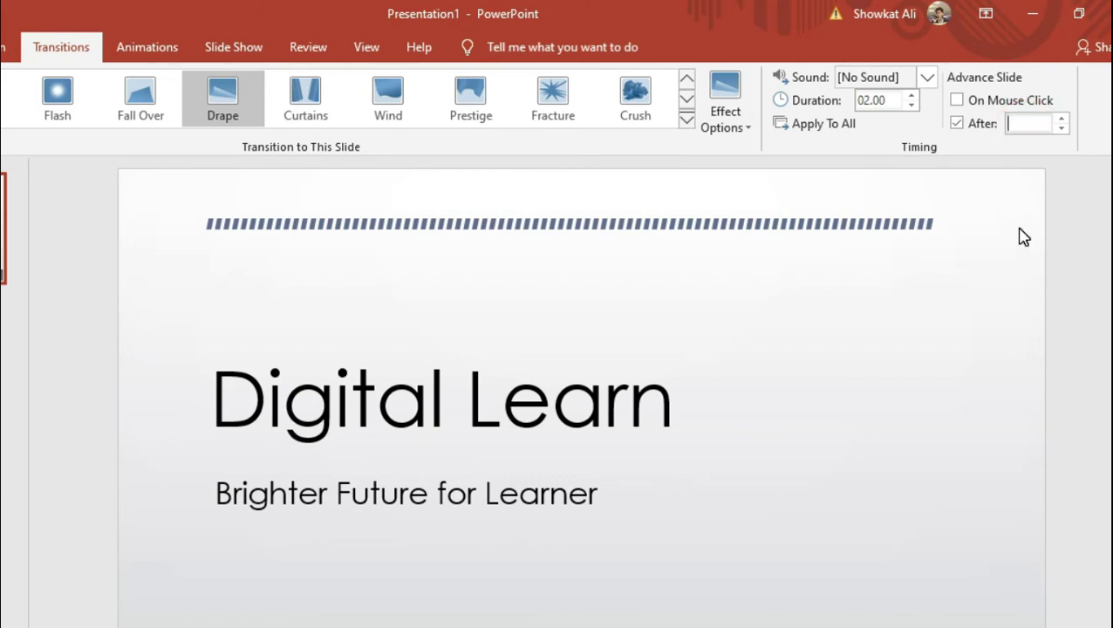
text(10)
key(Return)
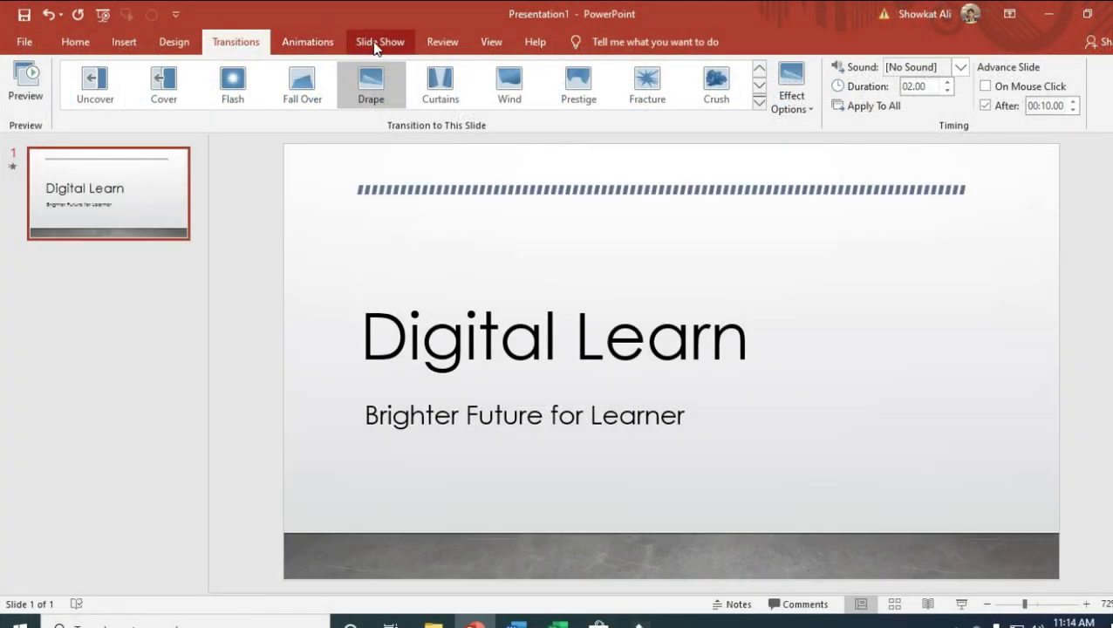
Step: Run the slide show from the first slide to the end, then exit back to editing
click(375, 45)
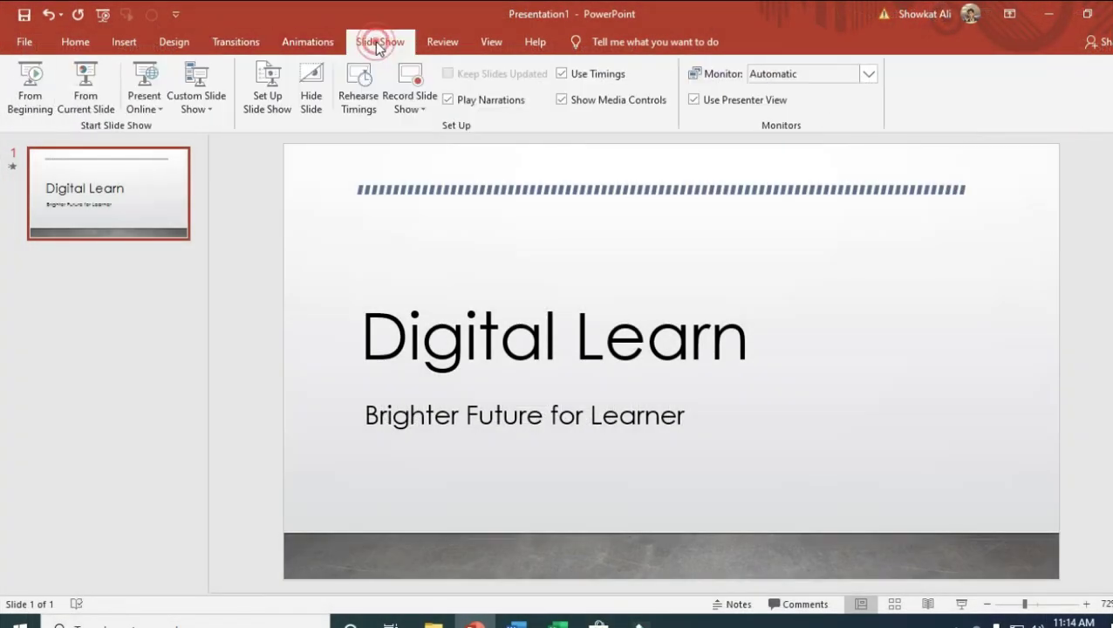
click(17, 103)
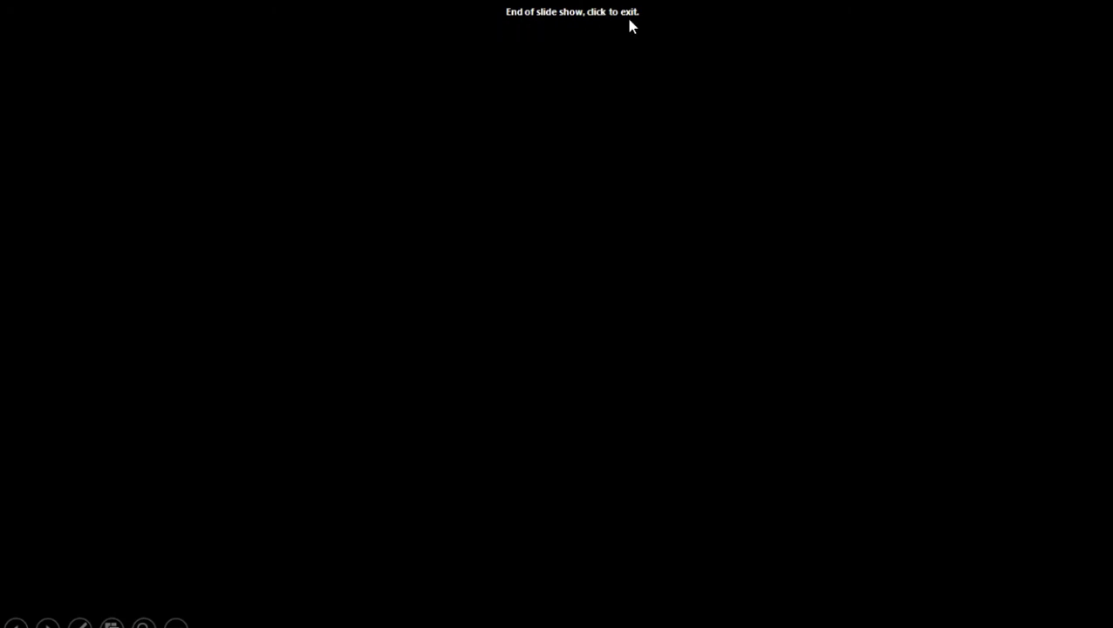
click(638, 198)
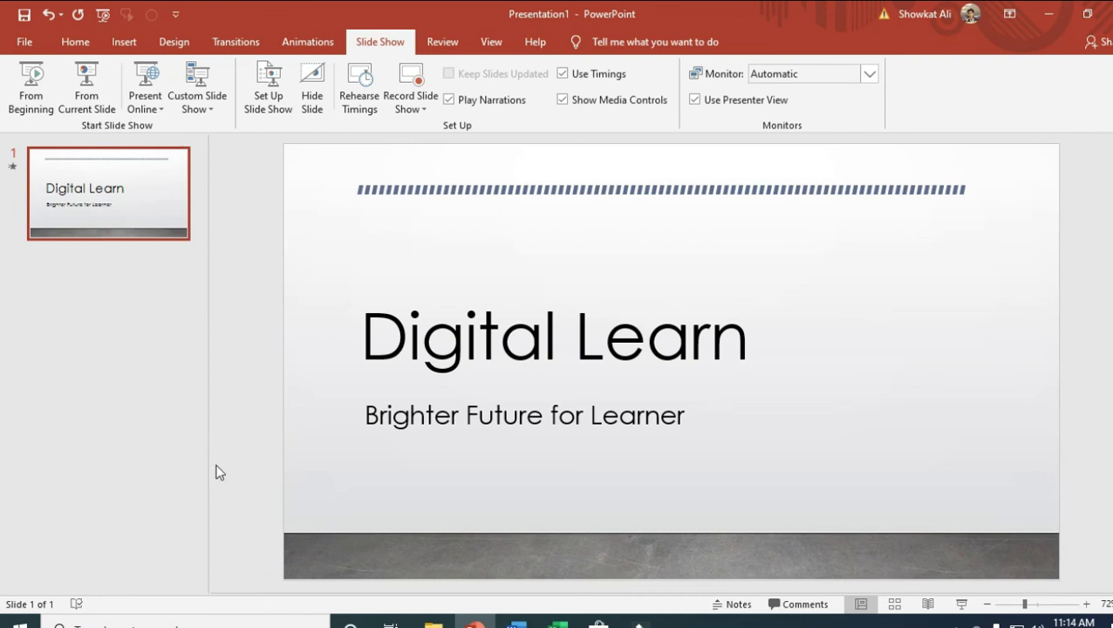
Step: Insert a new slide after the title slide and title it 'Class -1'
right_click(105, 210)
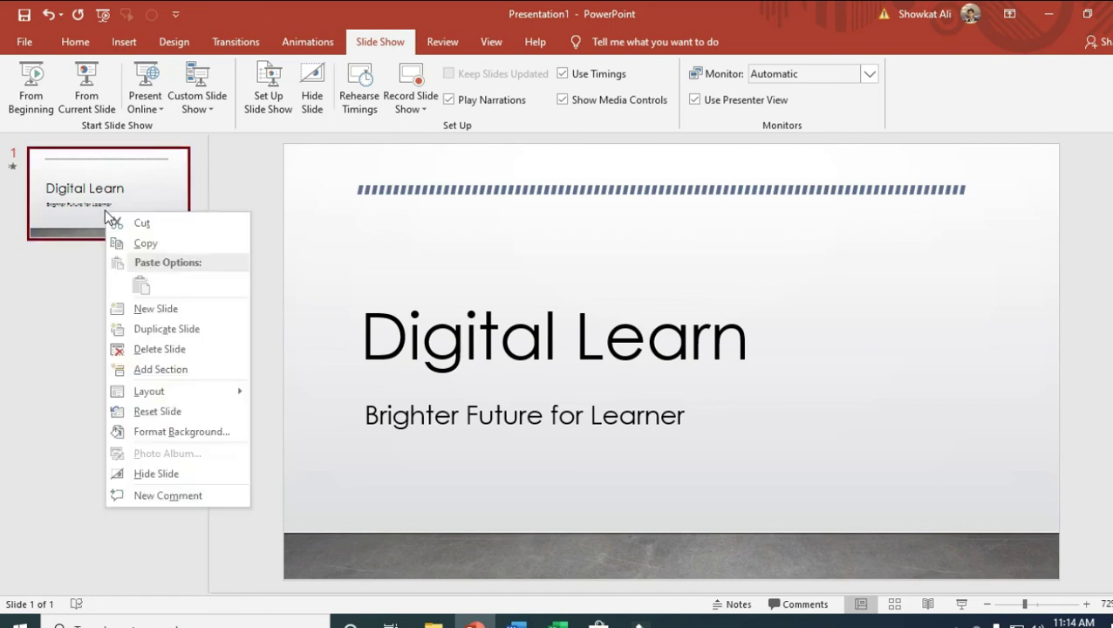
click(155, 309)
click(450, 256)
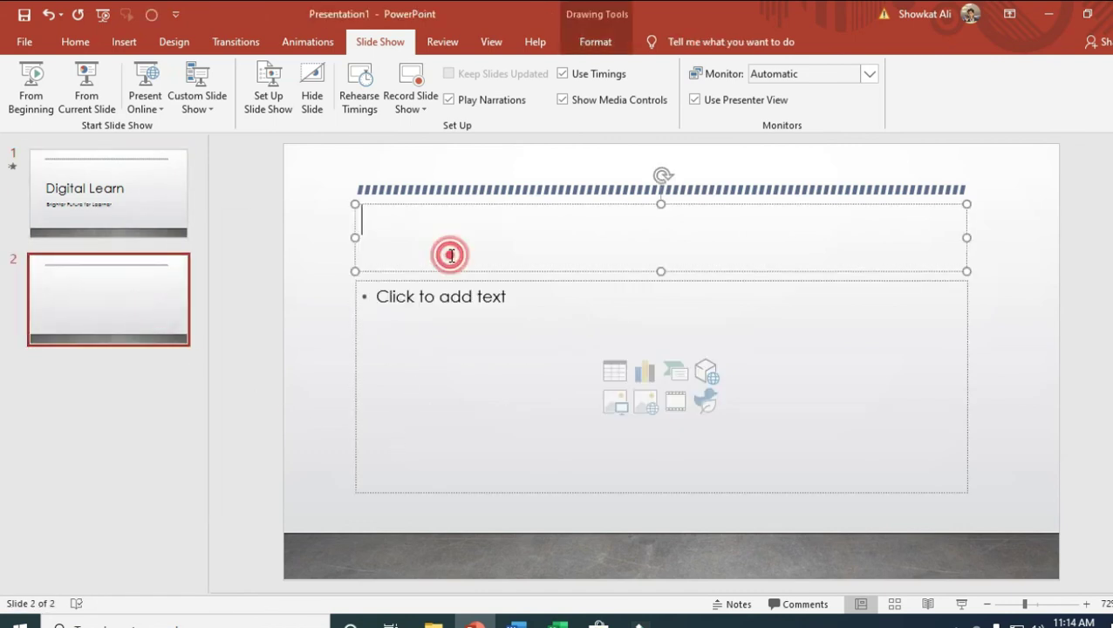
text(Cla)
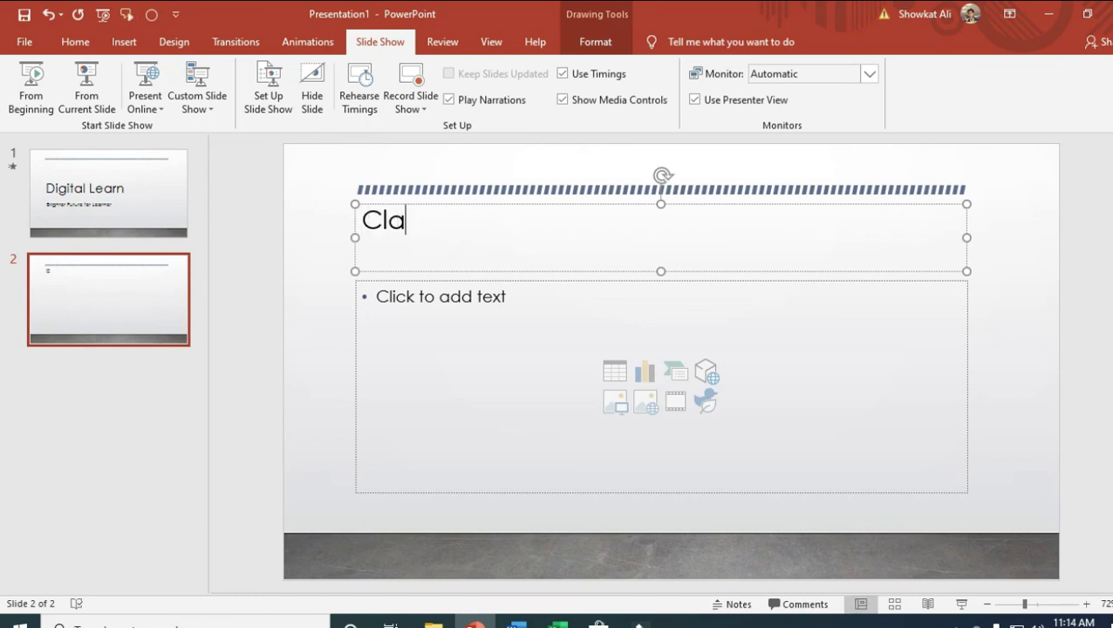
text(ss )
text(-1)
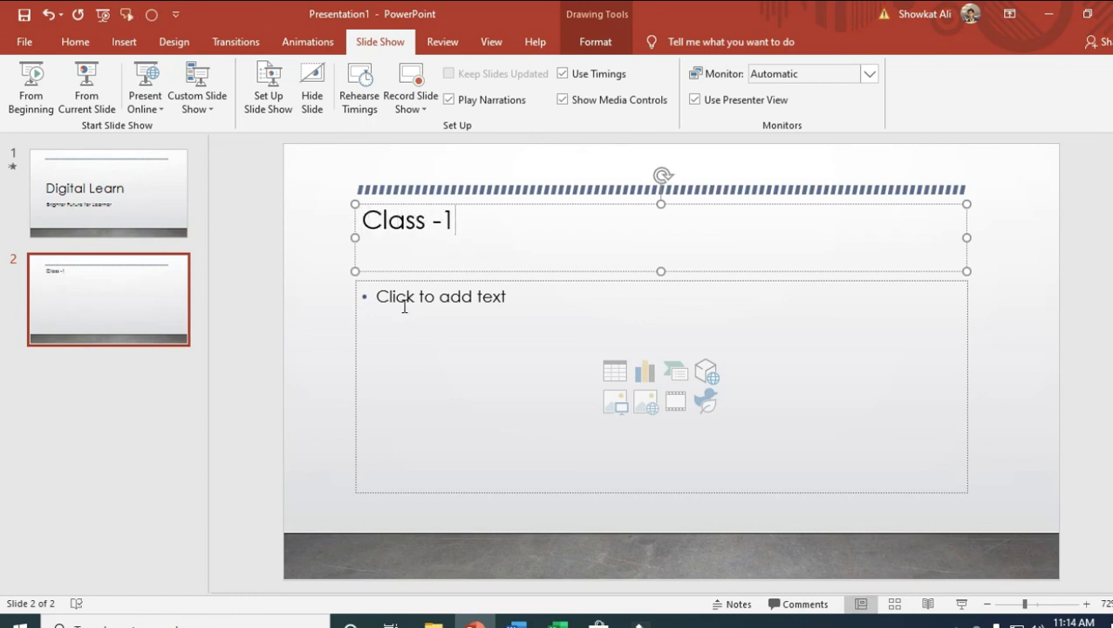
Step: Add the bullets 'How to make a presentation?' and 'How to extent time?' to the body
click(454, 297)
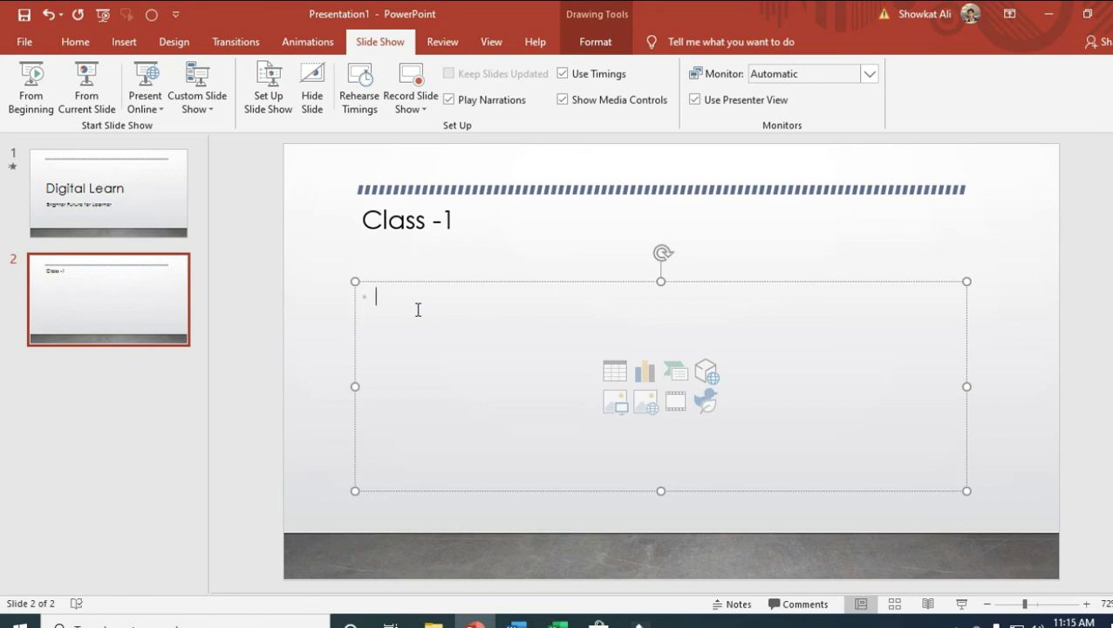
text(How to make a presentation)
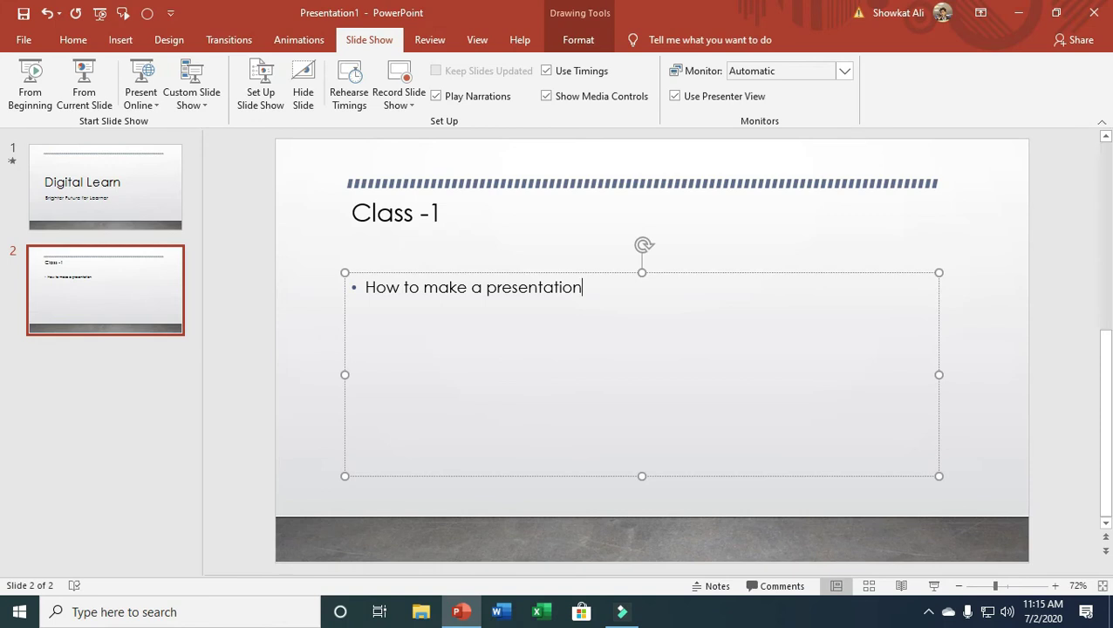
text(?)
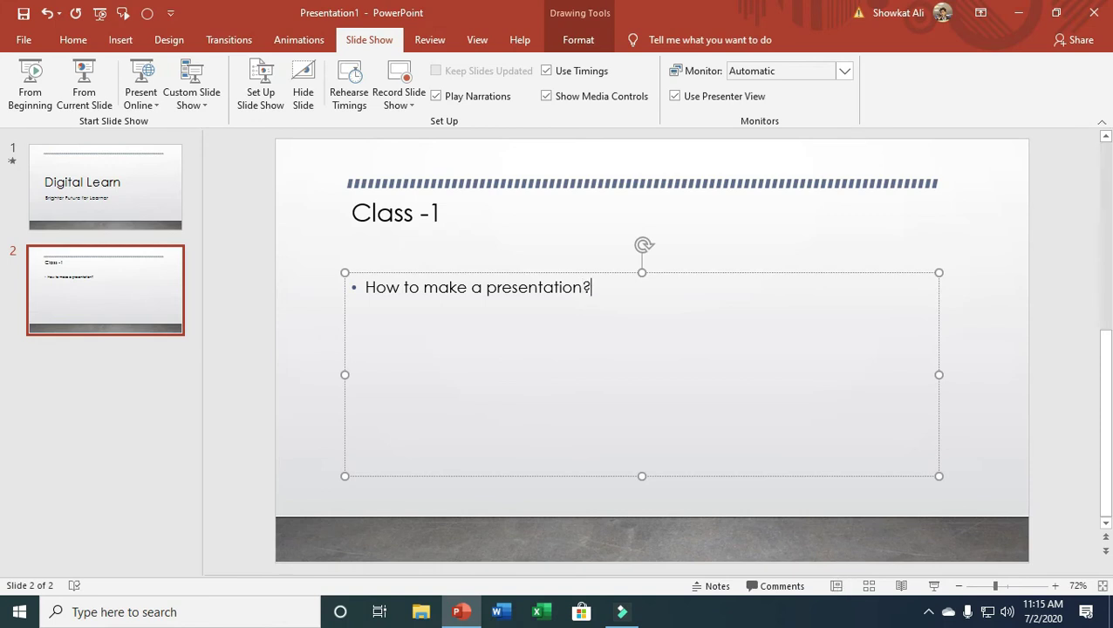
key(Return)
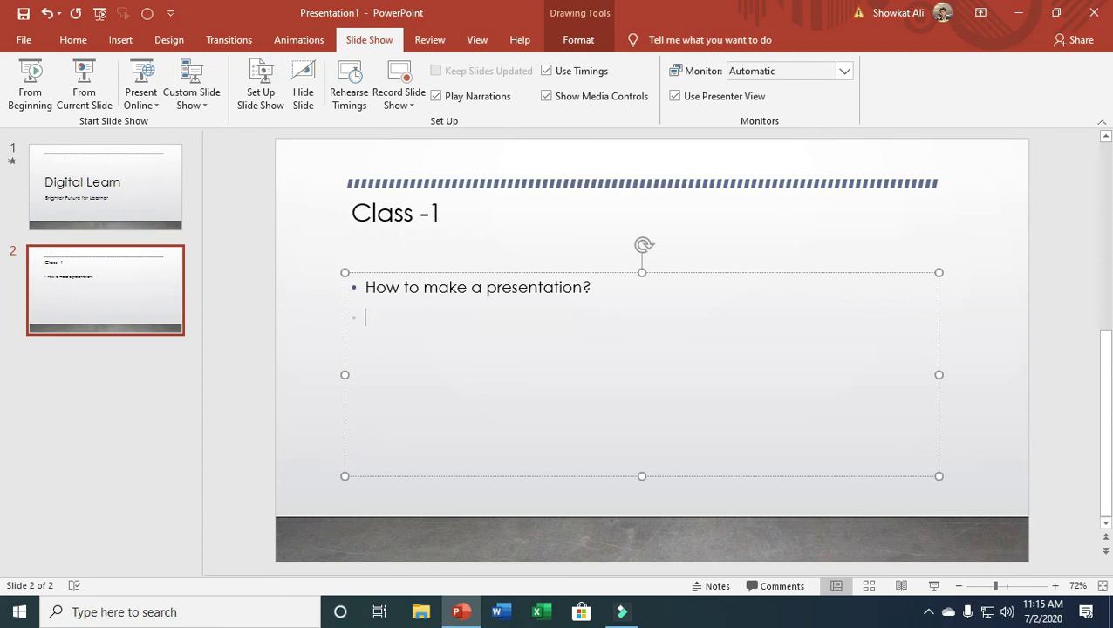
text(How)
text( to extent time?)
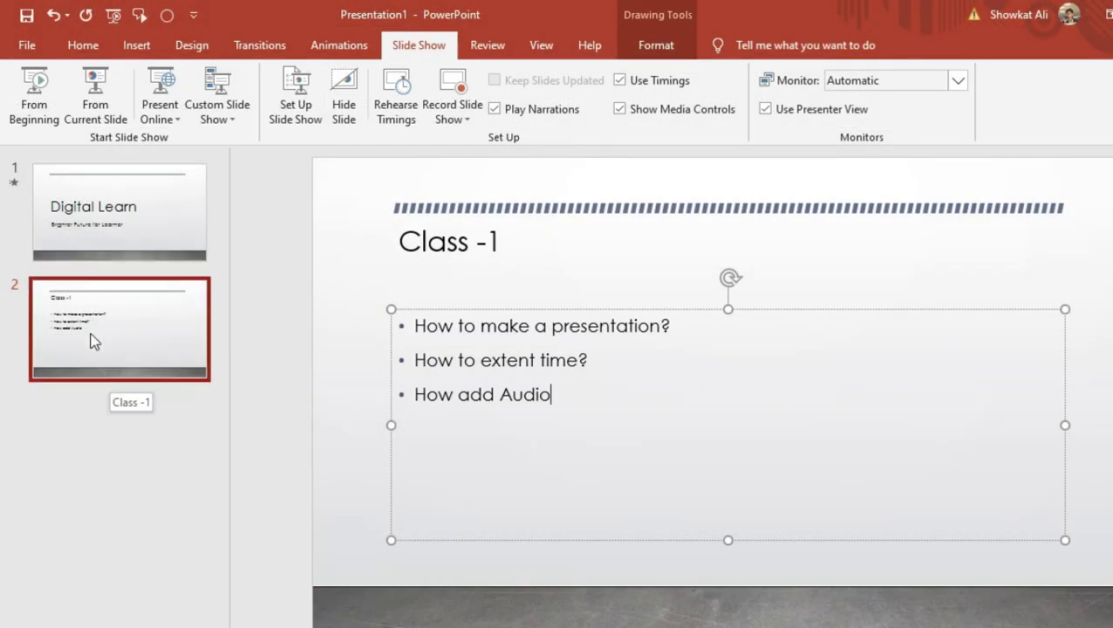
Step: Apply the Wind transition to the 'Class -1' slide
click(250, 49)
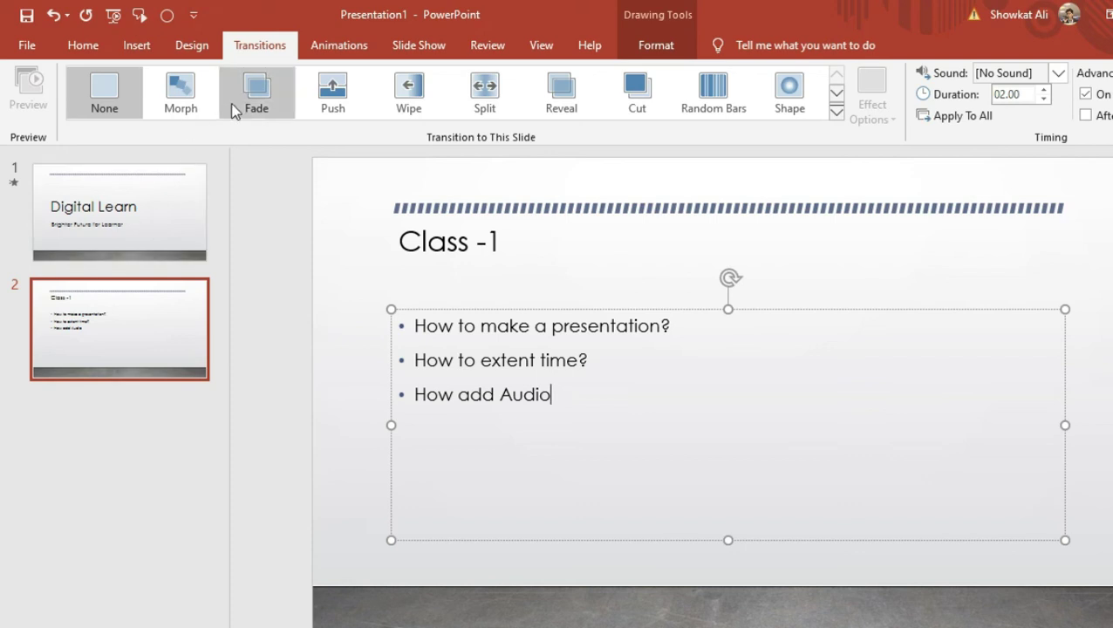
click(835, 92)
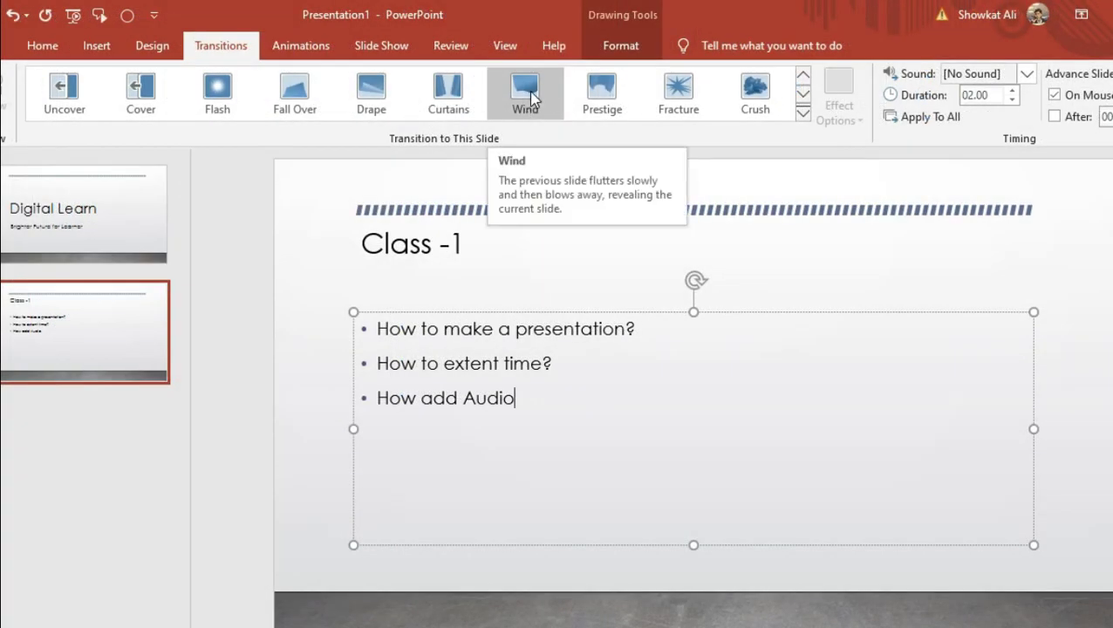
click(529, 96)
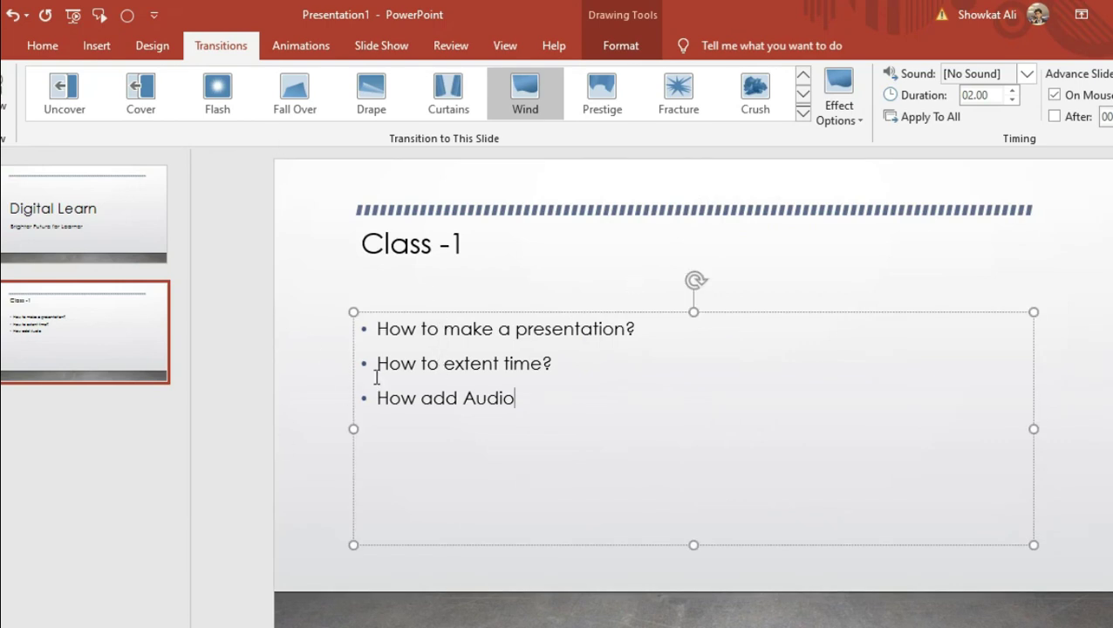
click(301, 47)
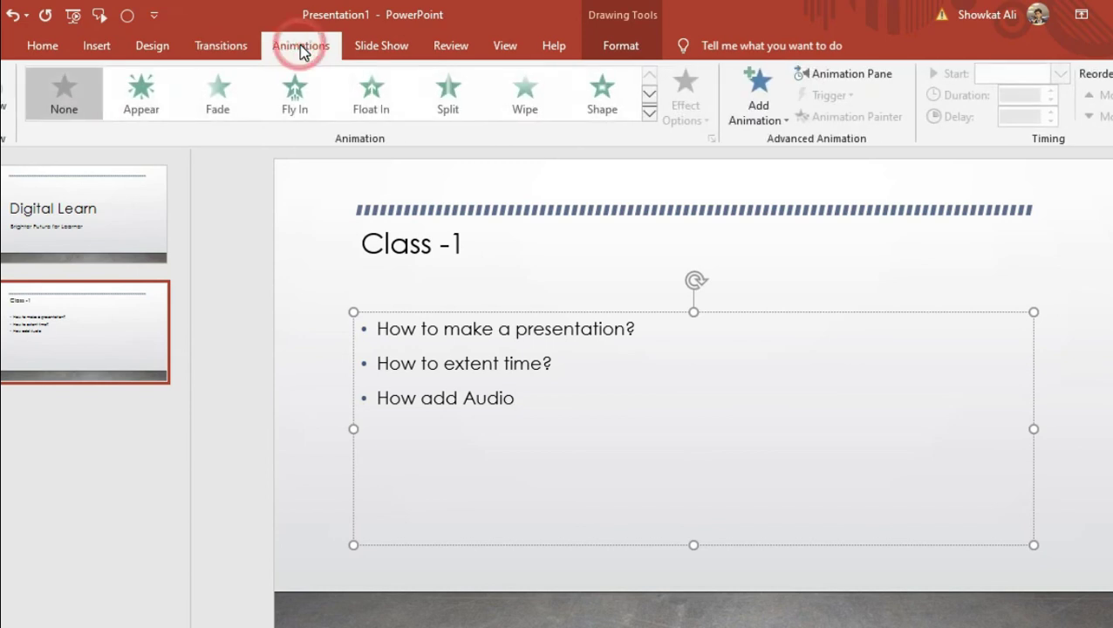
Step: Give the 'Class -1' title a Fly In animation and the bullet list a Zoom animation
click(469, 243)
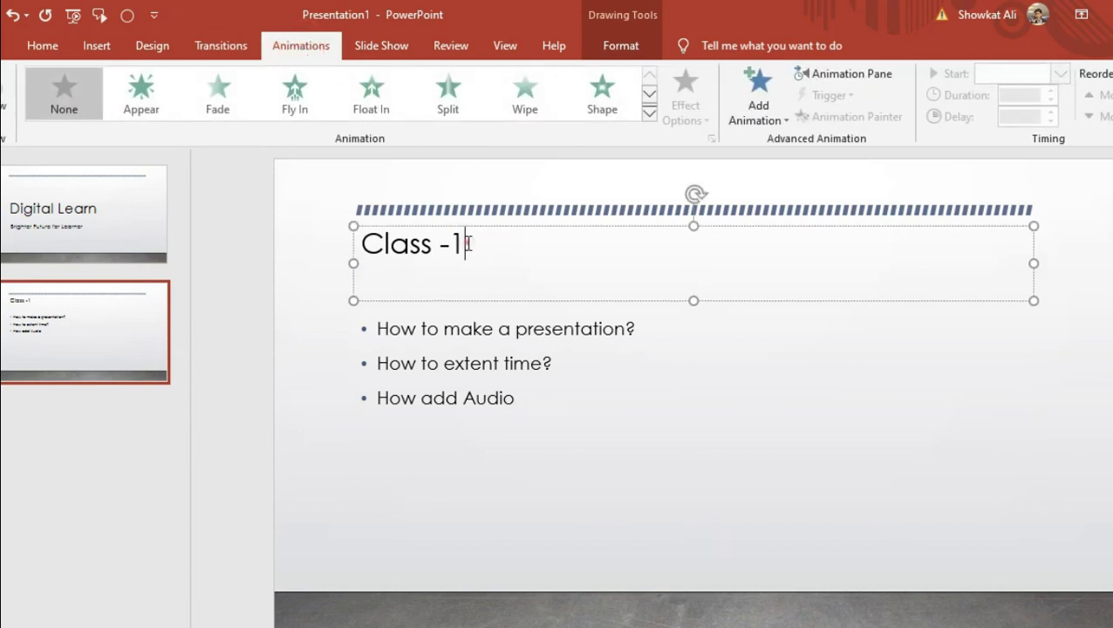
click(295, 103)
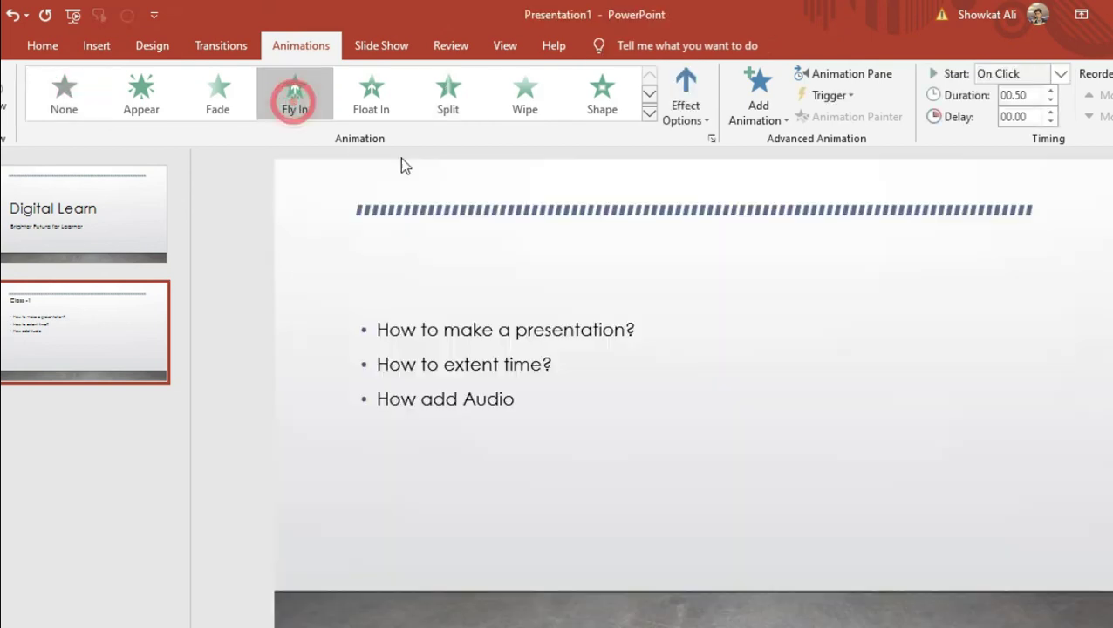
click(416, 361)
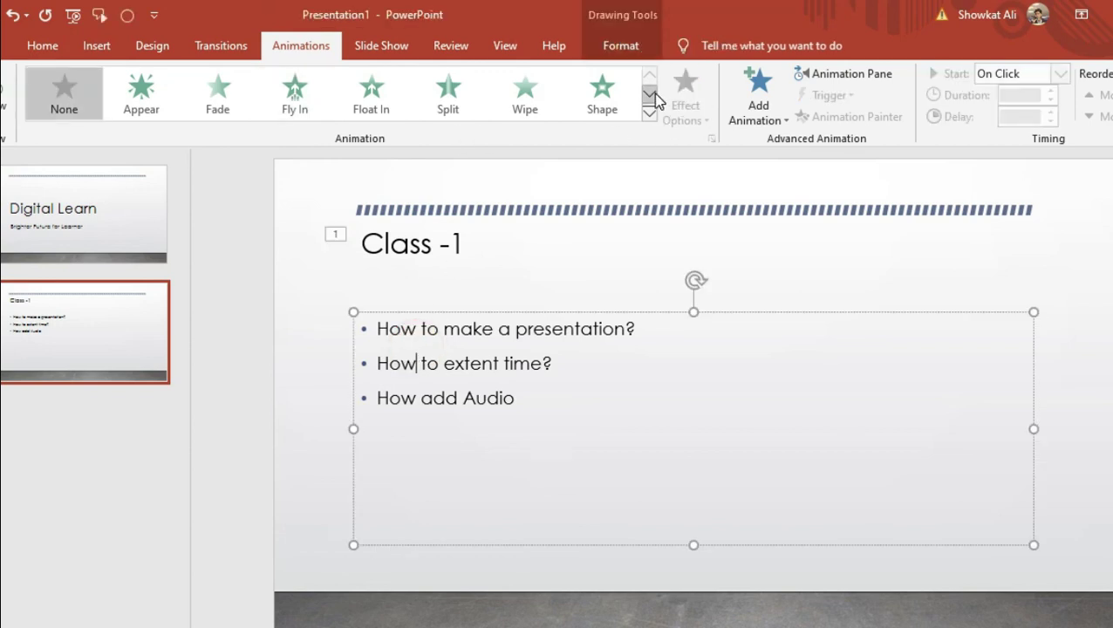
click(651, 93)
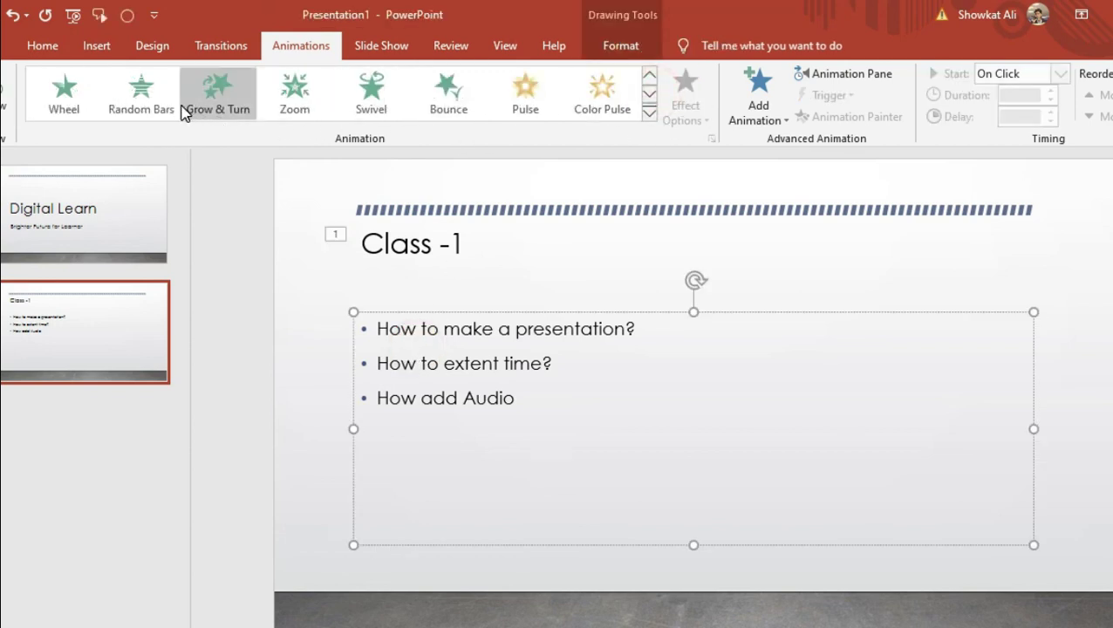
click(288, 100)
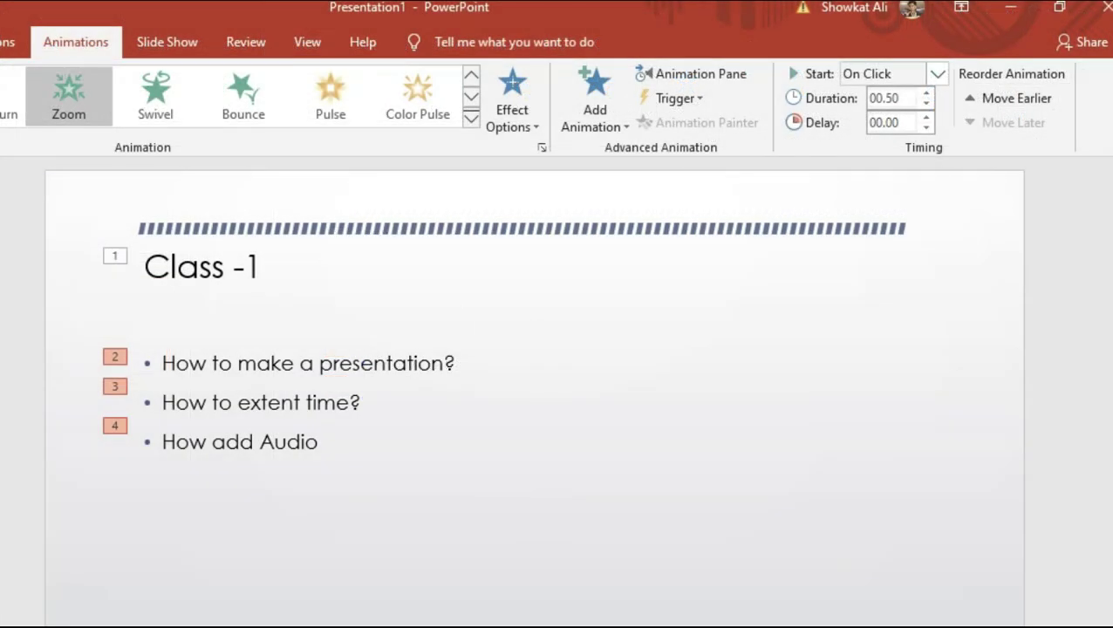
Step: Turn off On Mouse Click and set slide 2 to advance automatically after 15 seconds
click(6, 42)
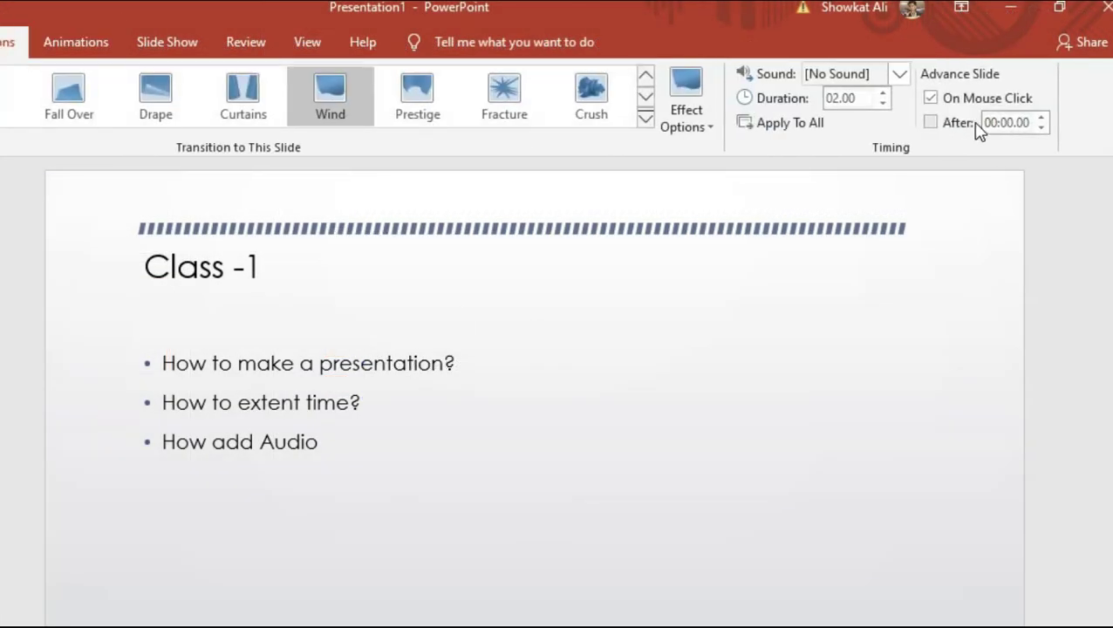
click(931, 99)
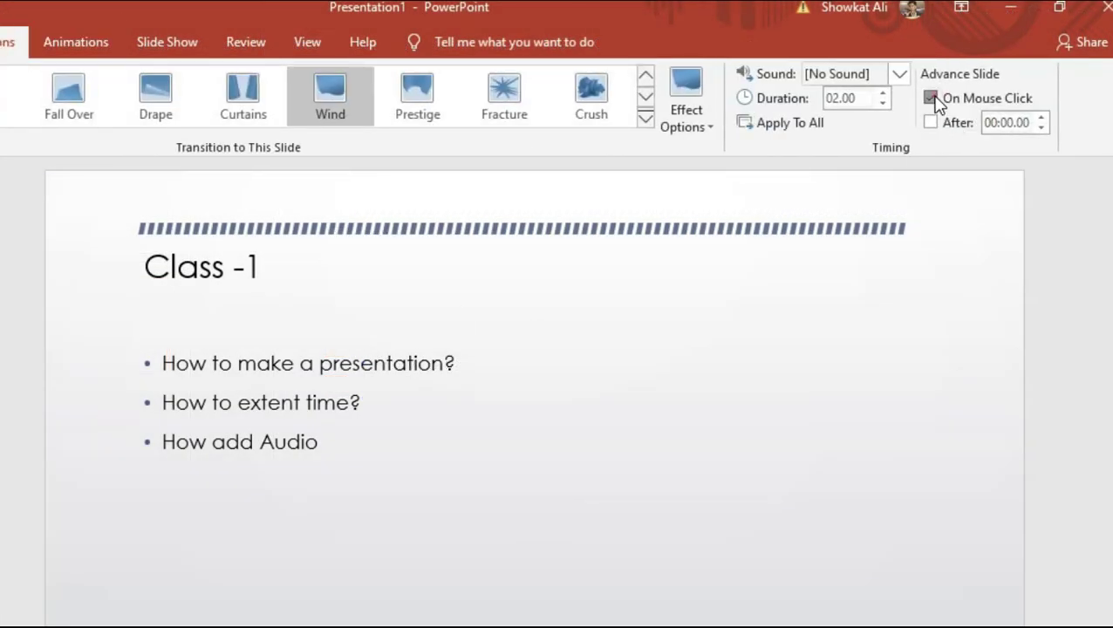
click(932, 122)
click(1007, 124)
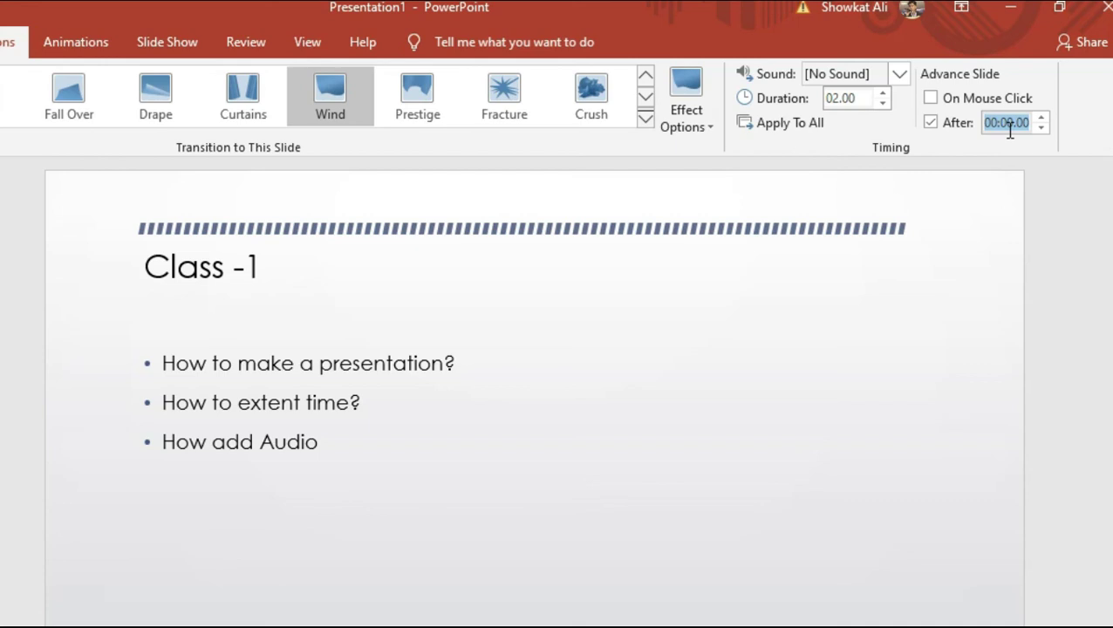
key(BackSpace)
text(15)
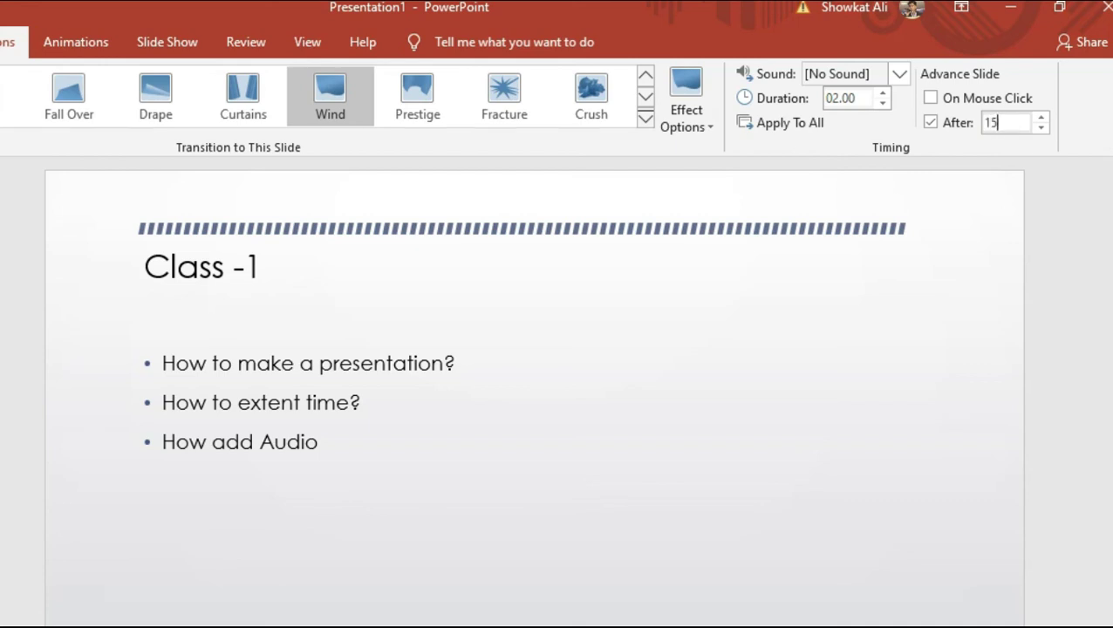
key(Return)
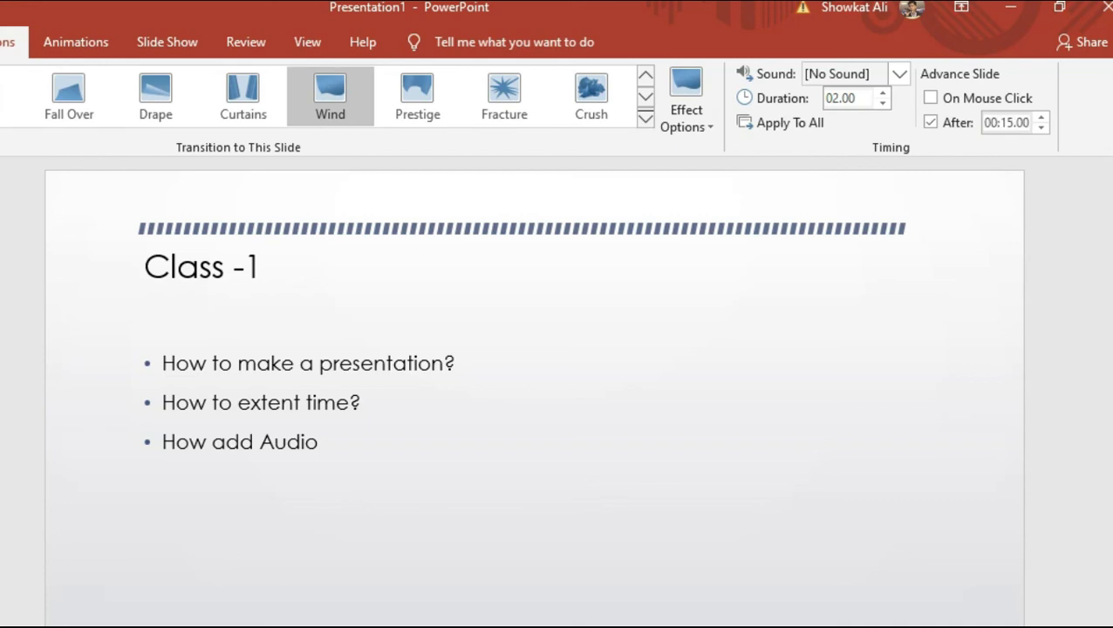